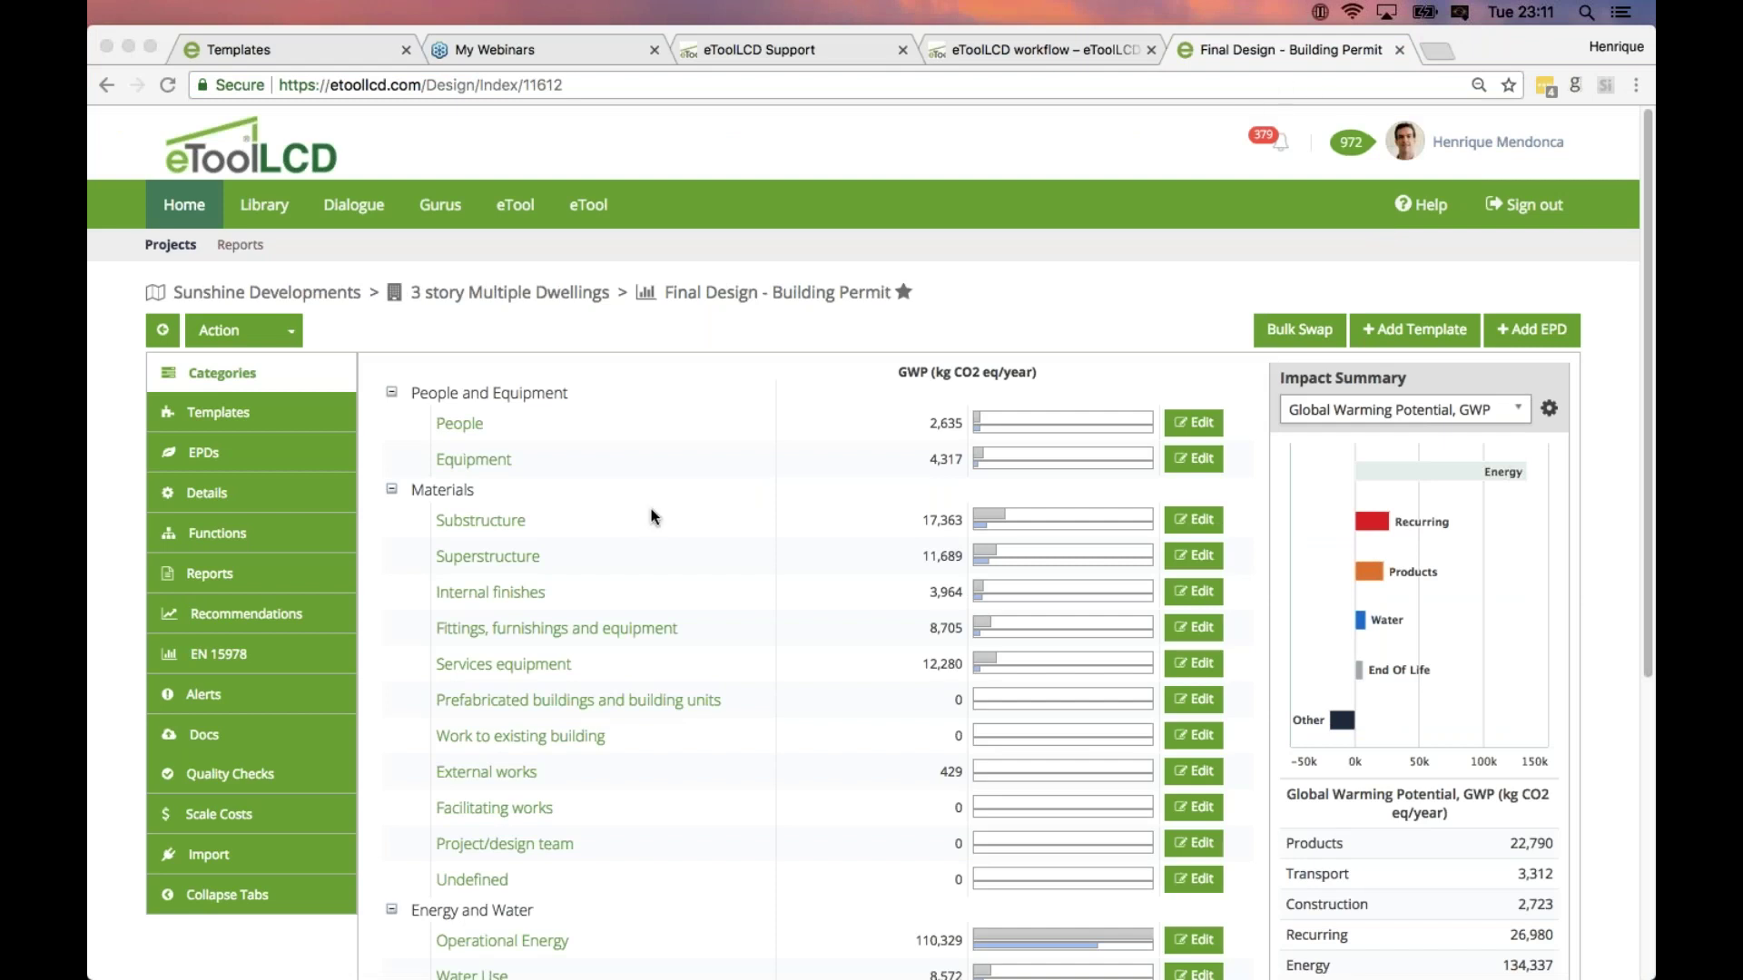
# - Scroll past the category breakdown and show Final Design - Building Permit's Templates list
pyautogui.scroll(-3, 636, 461)
pyautogui.scroll(-1, 635, 460)
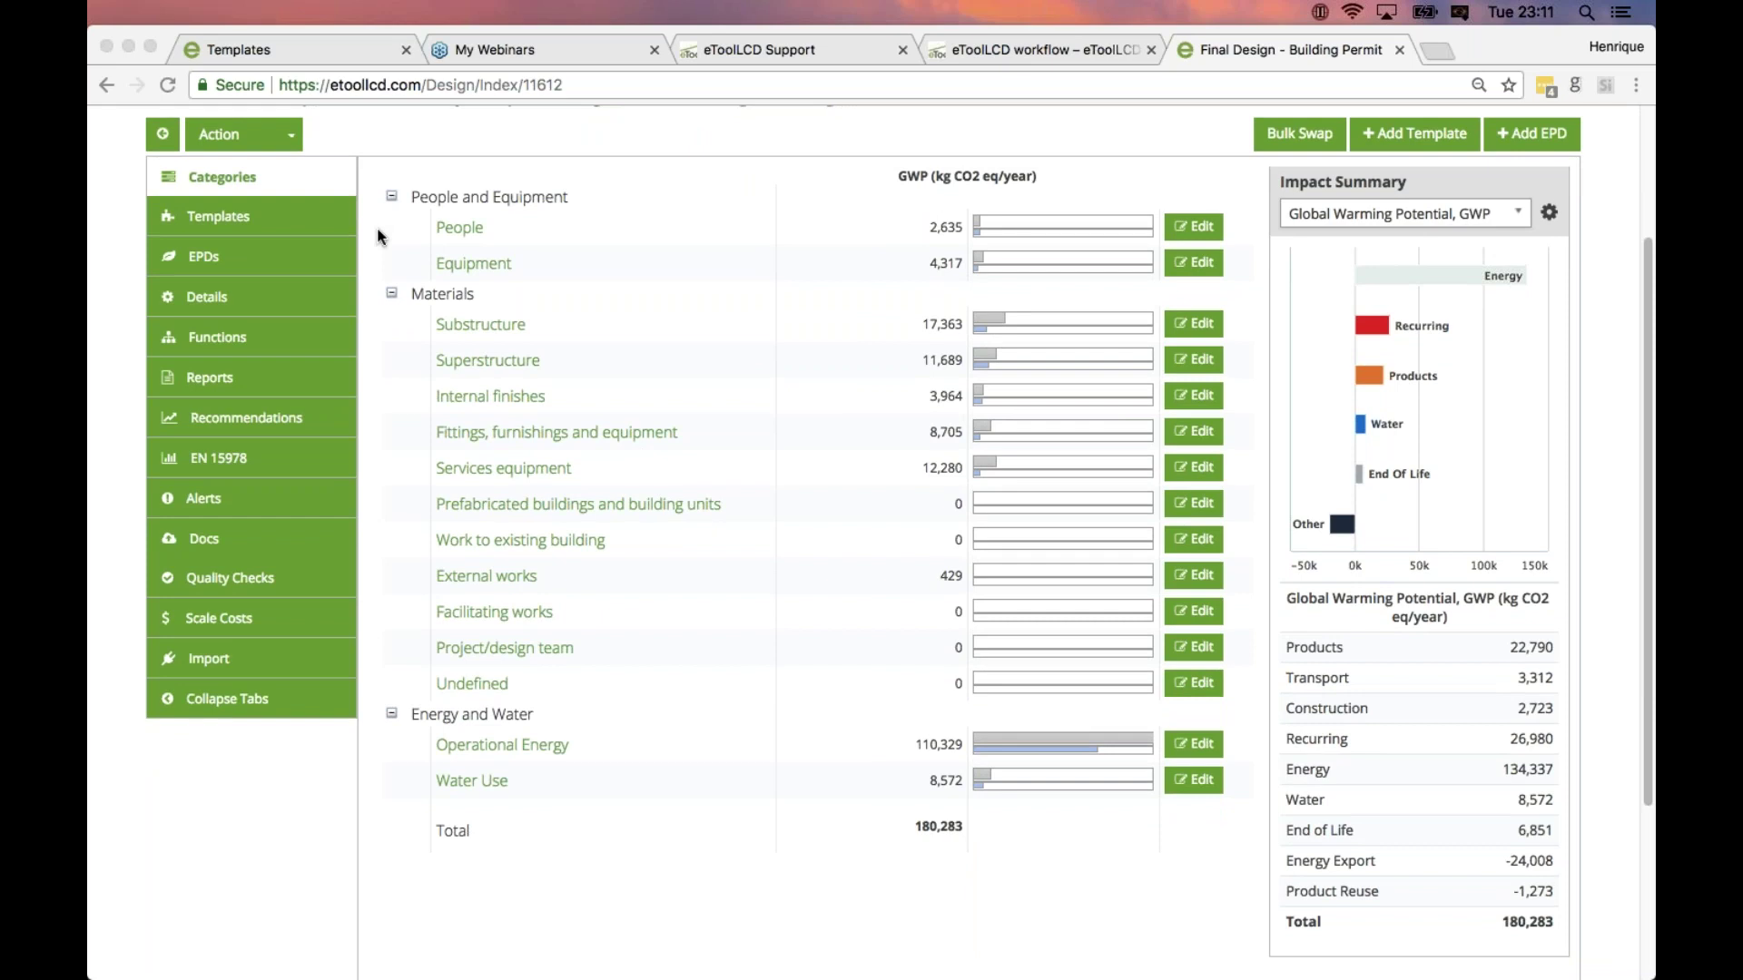
pyautogui.click(218, 227)
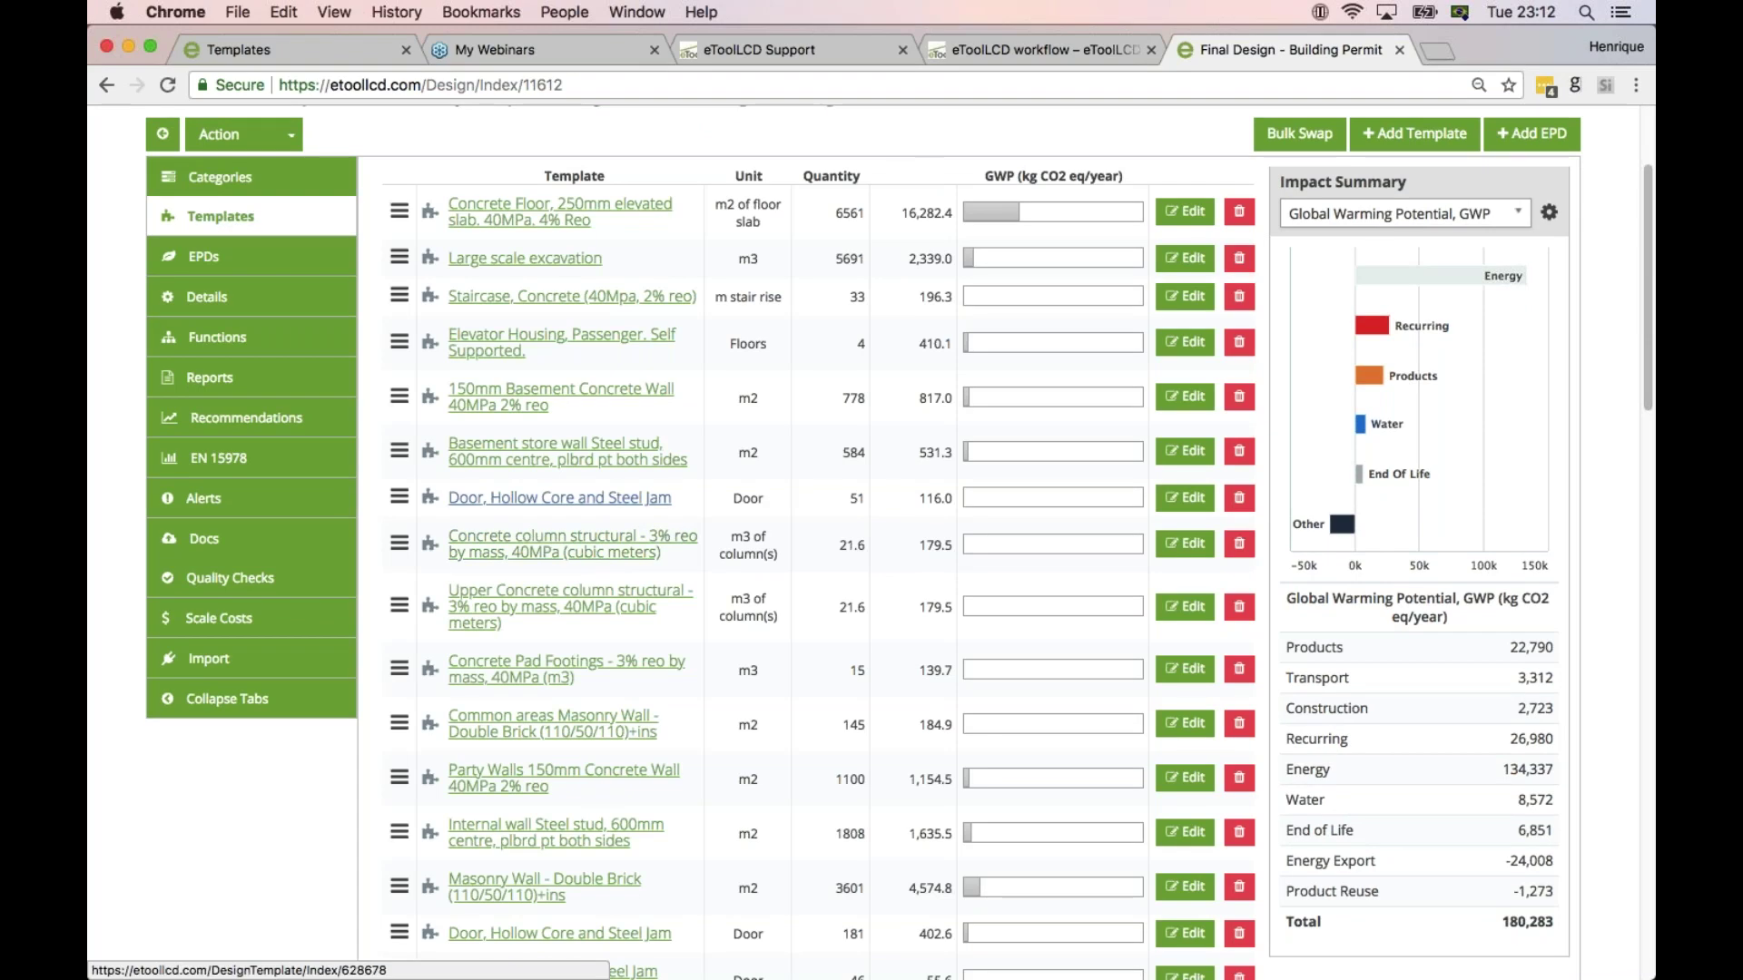
# - Read each Impact Summary bar value (180,283 kg CO2 eq/year total), then return to Categories
pyautogui.moveTo(1373, 325)
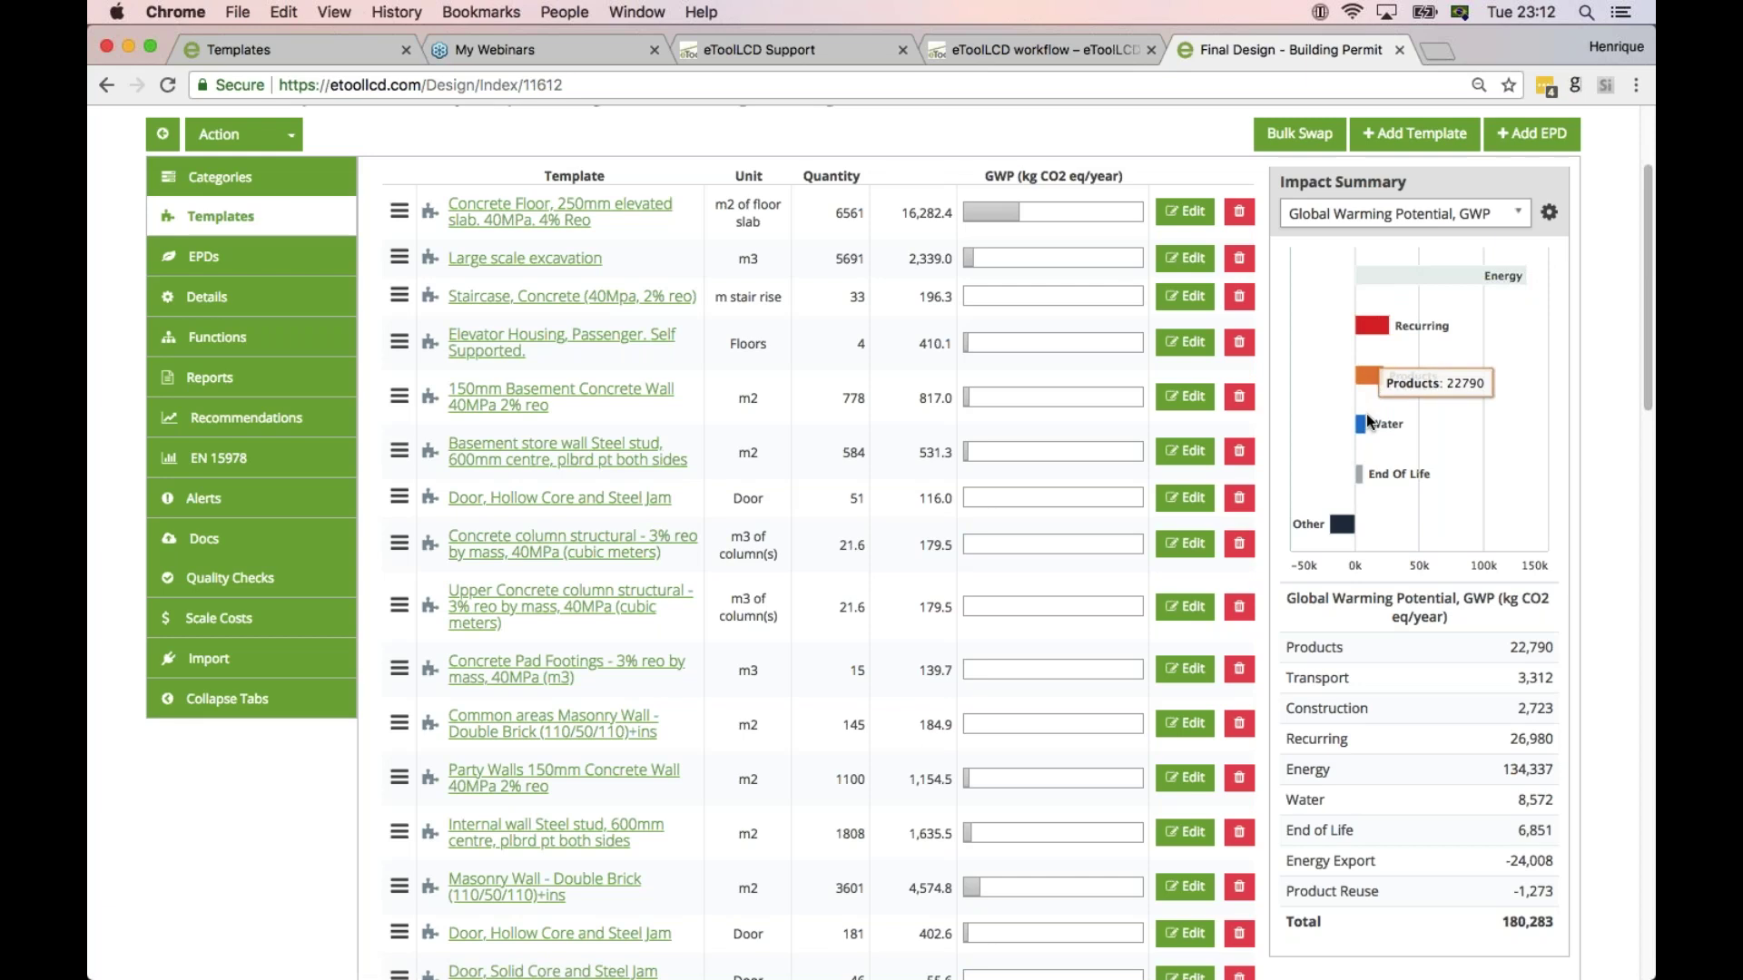
pyautogui.moveTo(1369, 378)
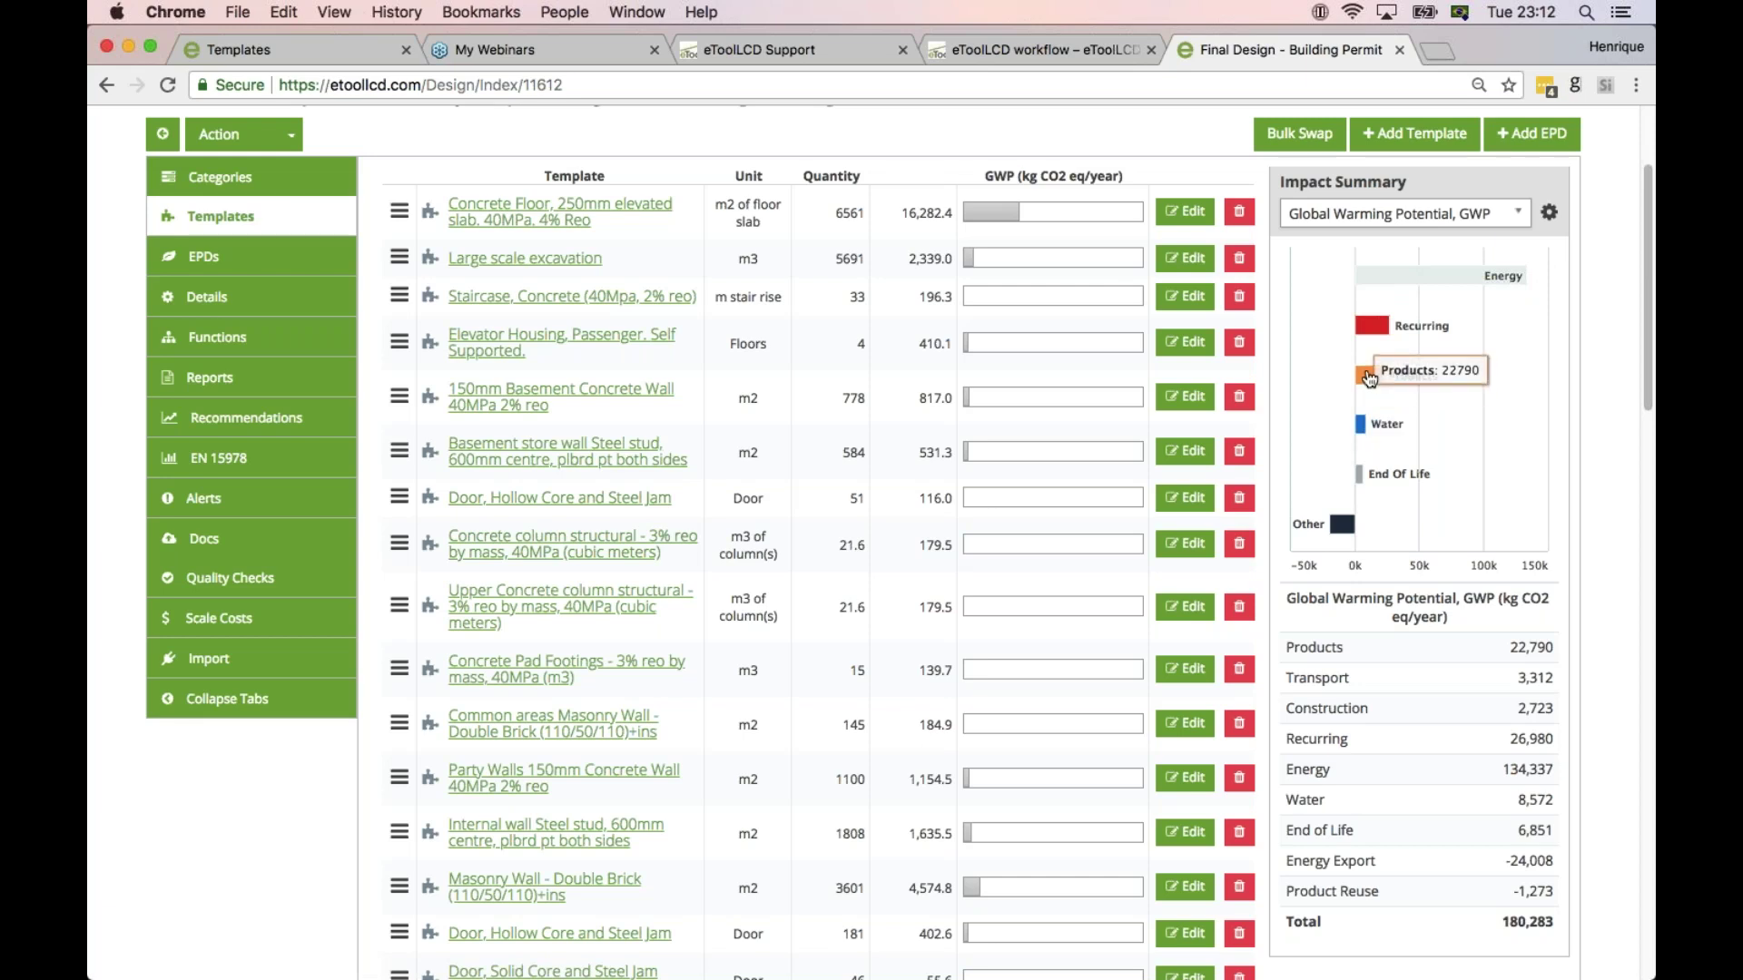
pyautogui.moveTo(1361, 425)
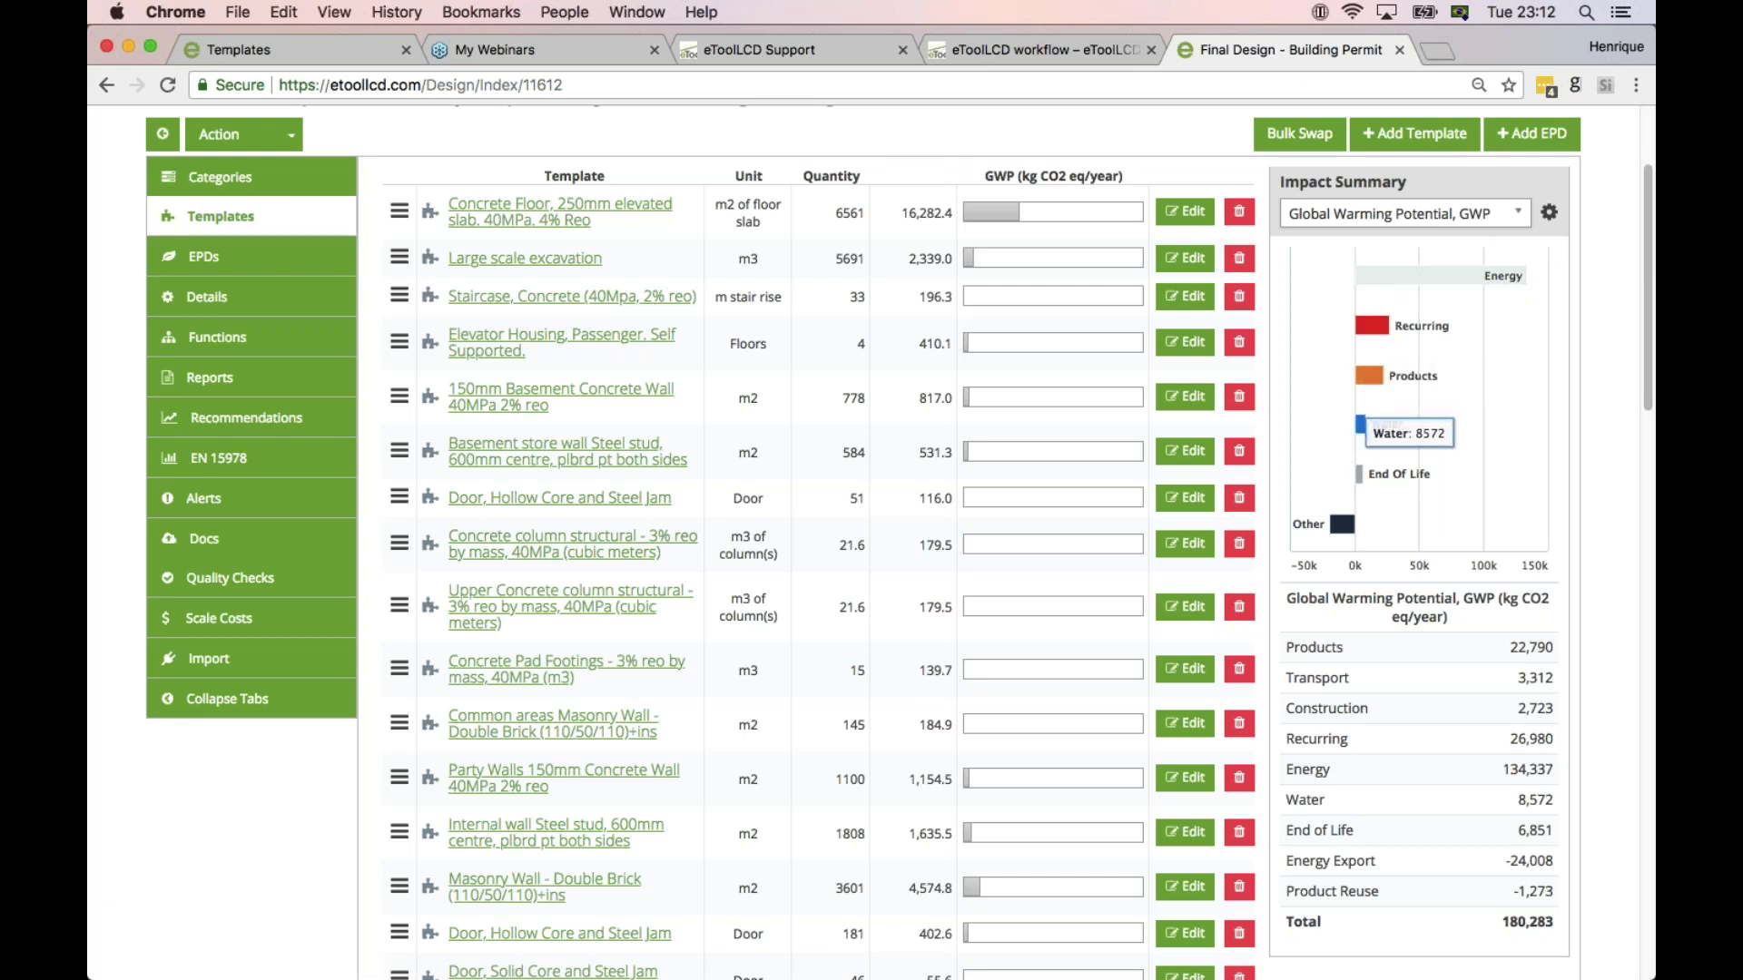
pyautogui.moveTo(1341, 502)
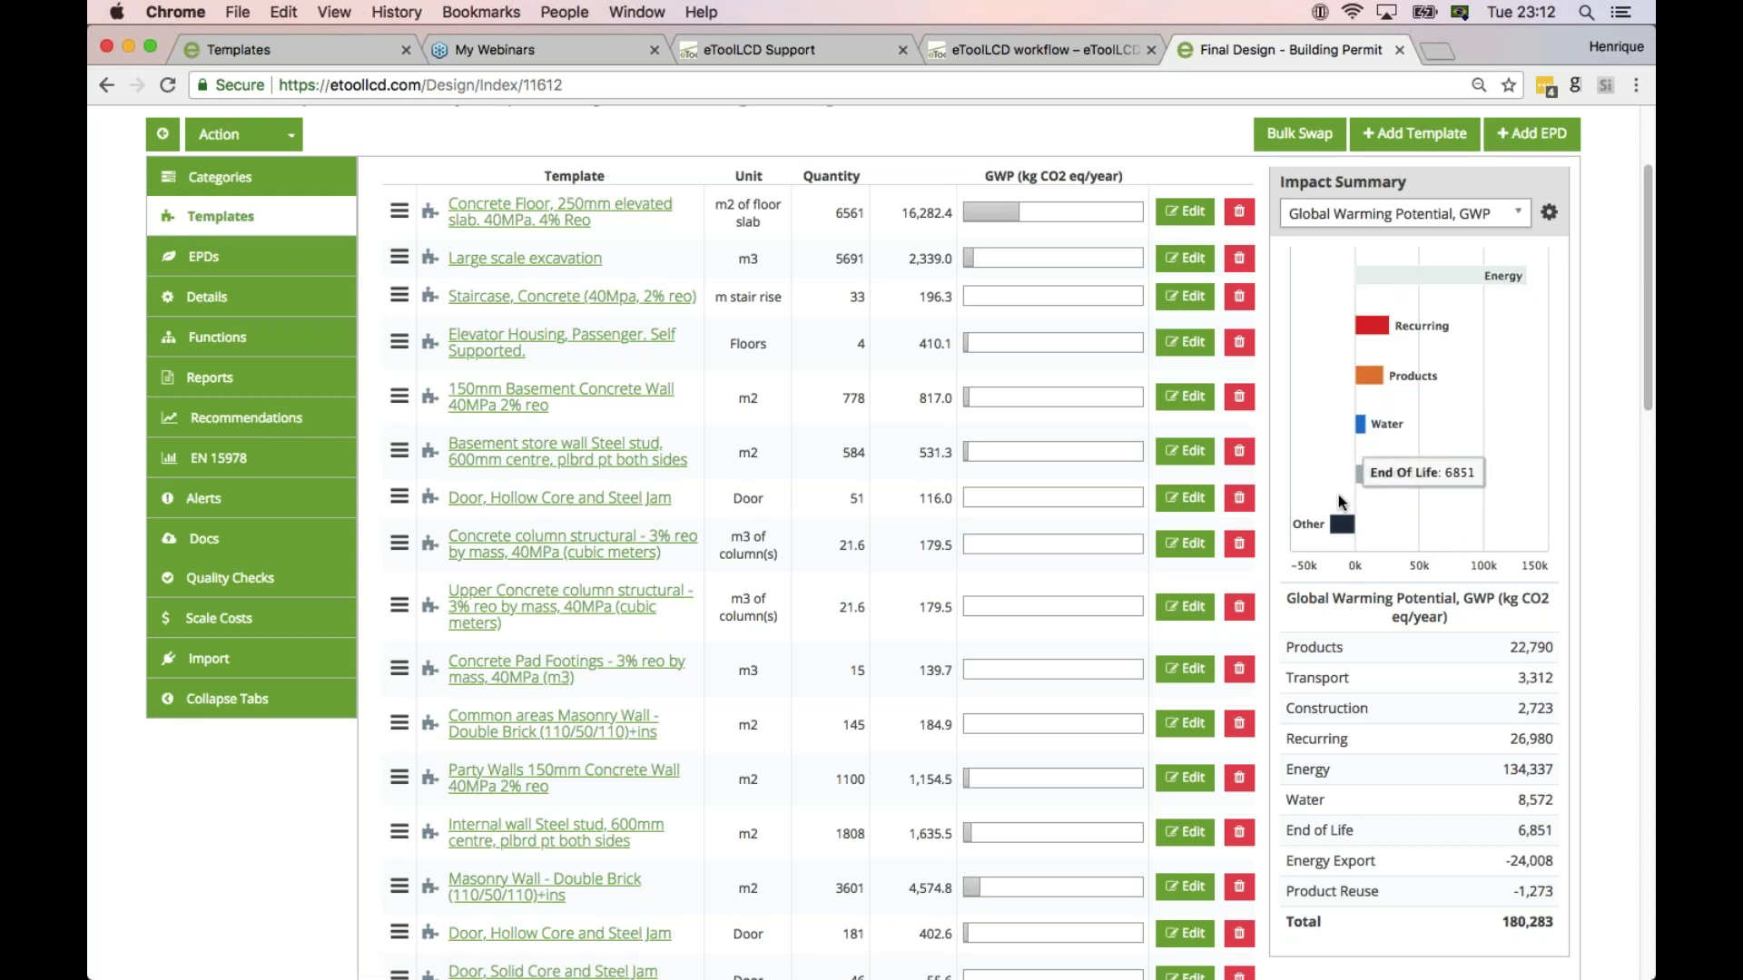
pyautogui.moveTo(1345, 539)
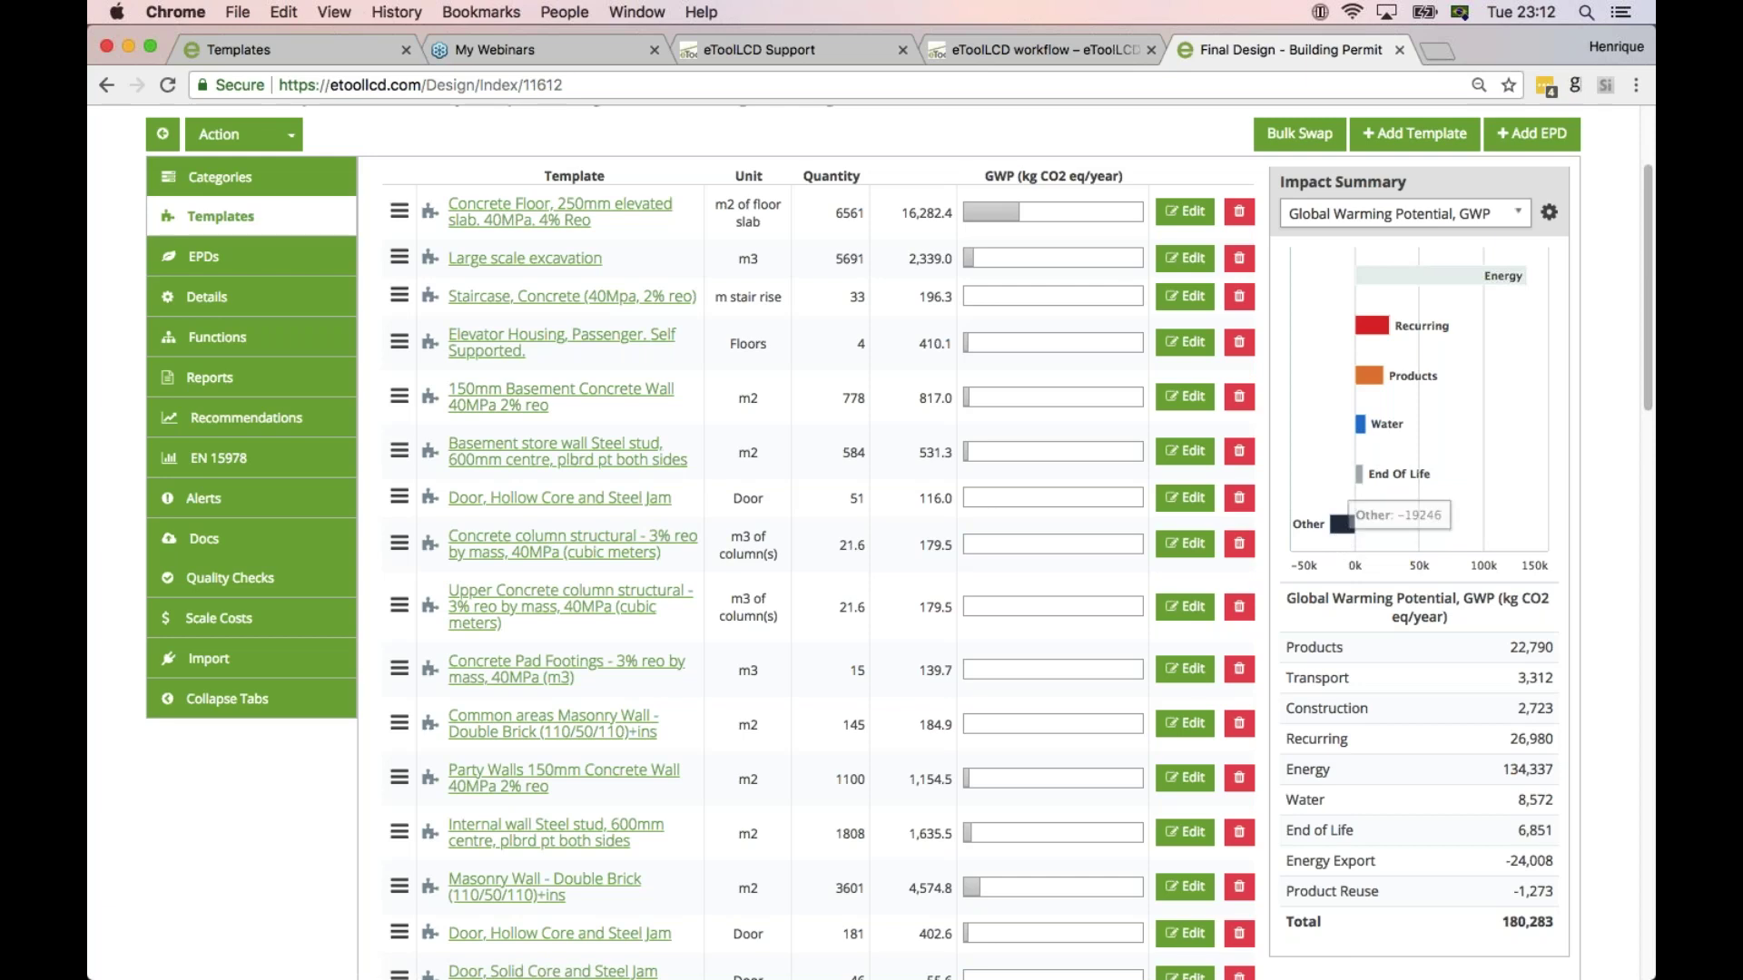
pyautogui.click(207, 181)
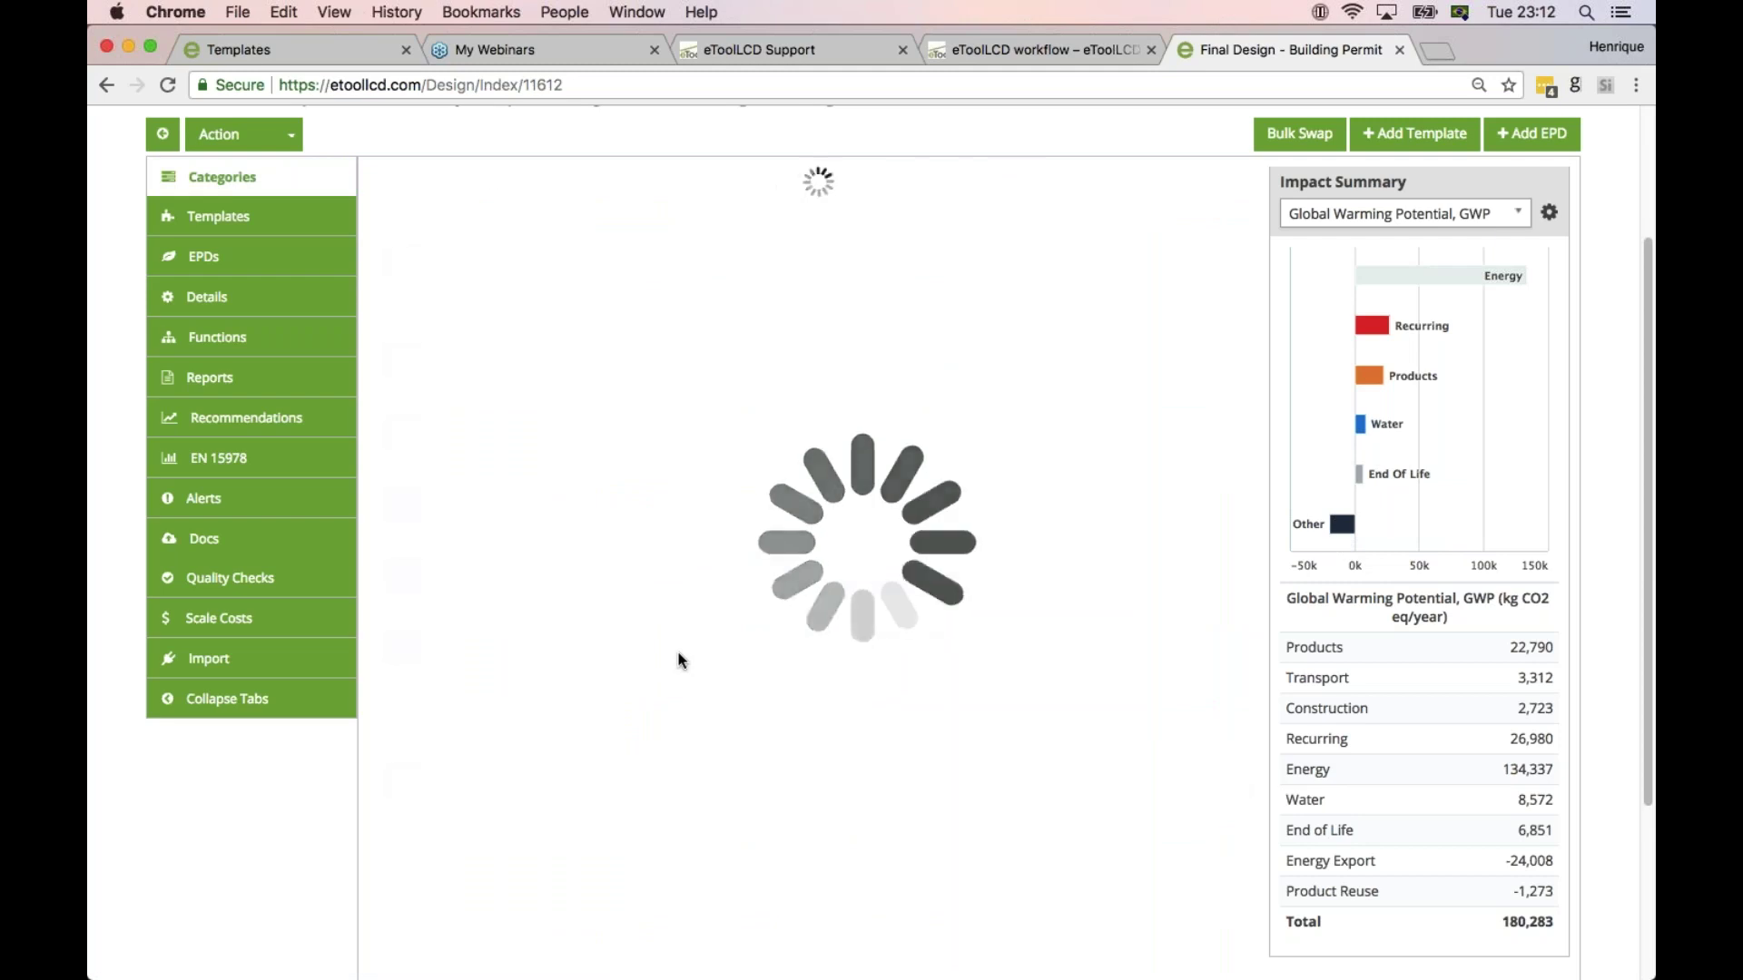
# - Go to the empty Reports section and start a new report, showing the Report Type list
pyautogui.scroll(1, 681, 660)
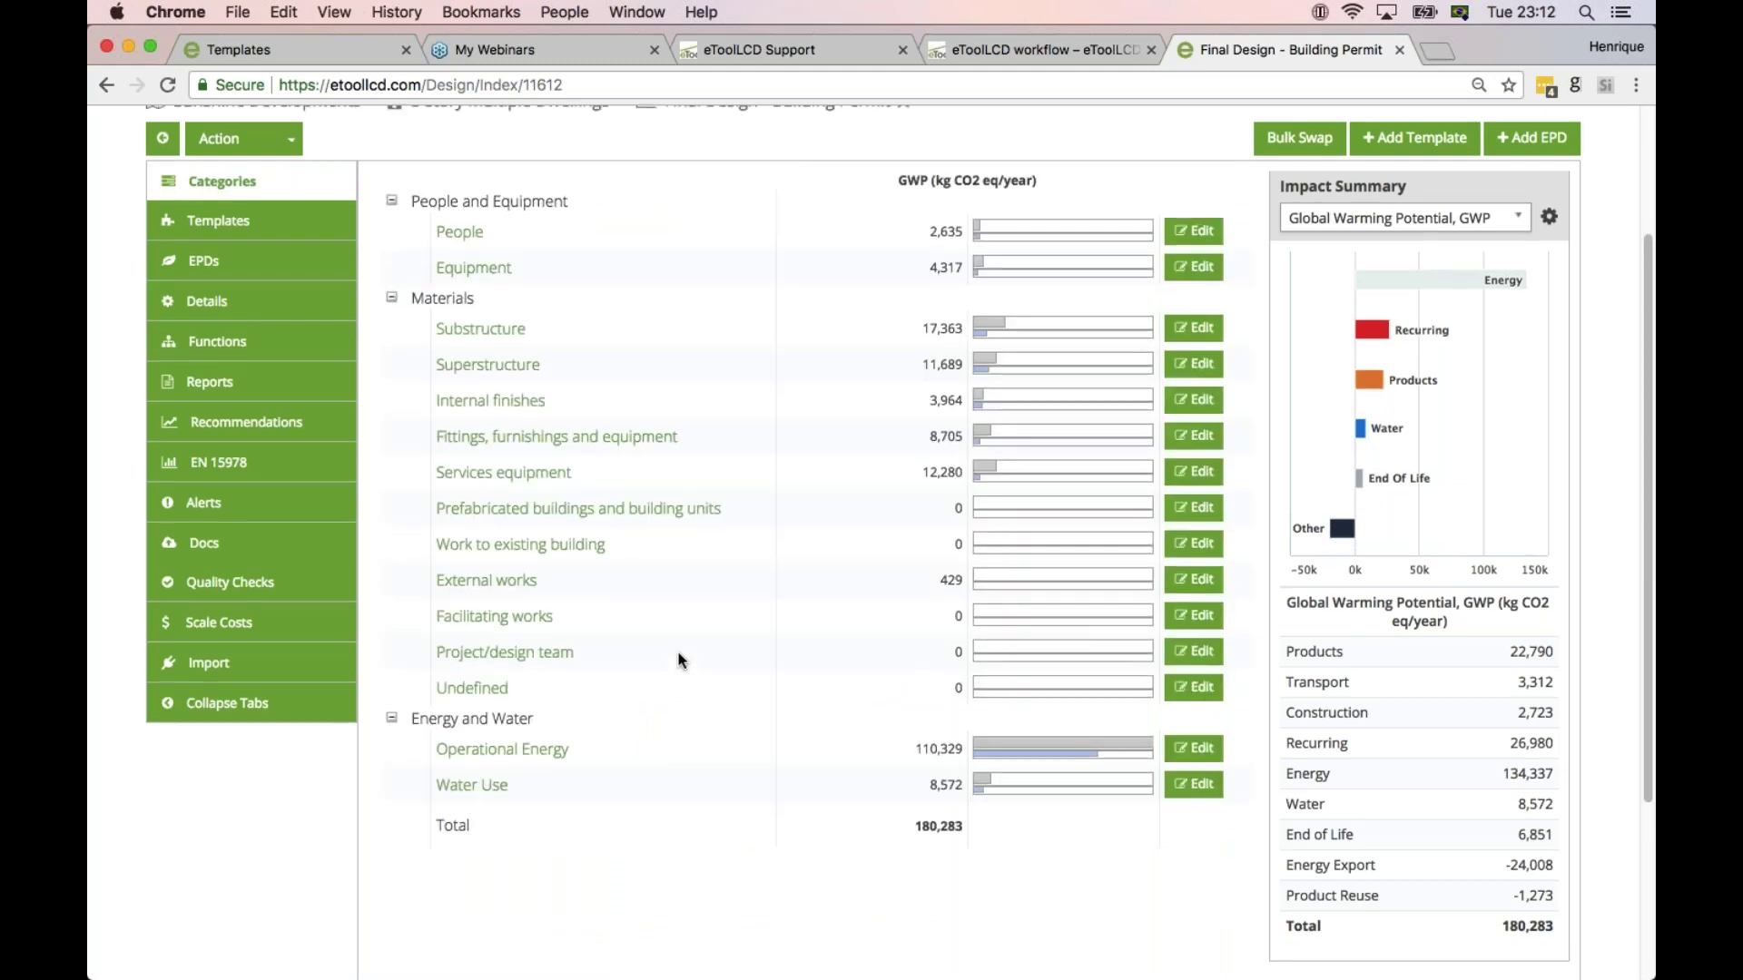
pyautogui.scroll(1, 681, 660)
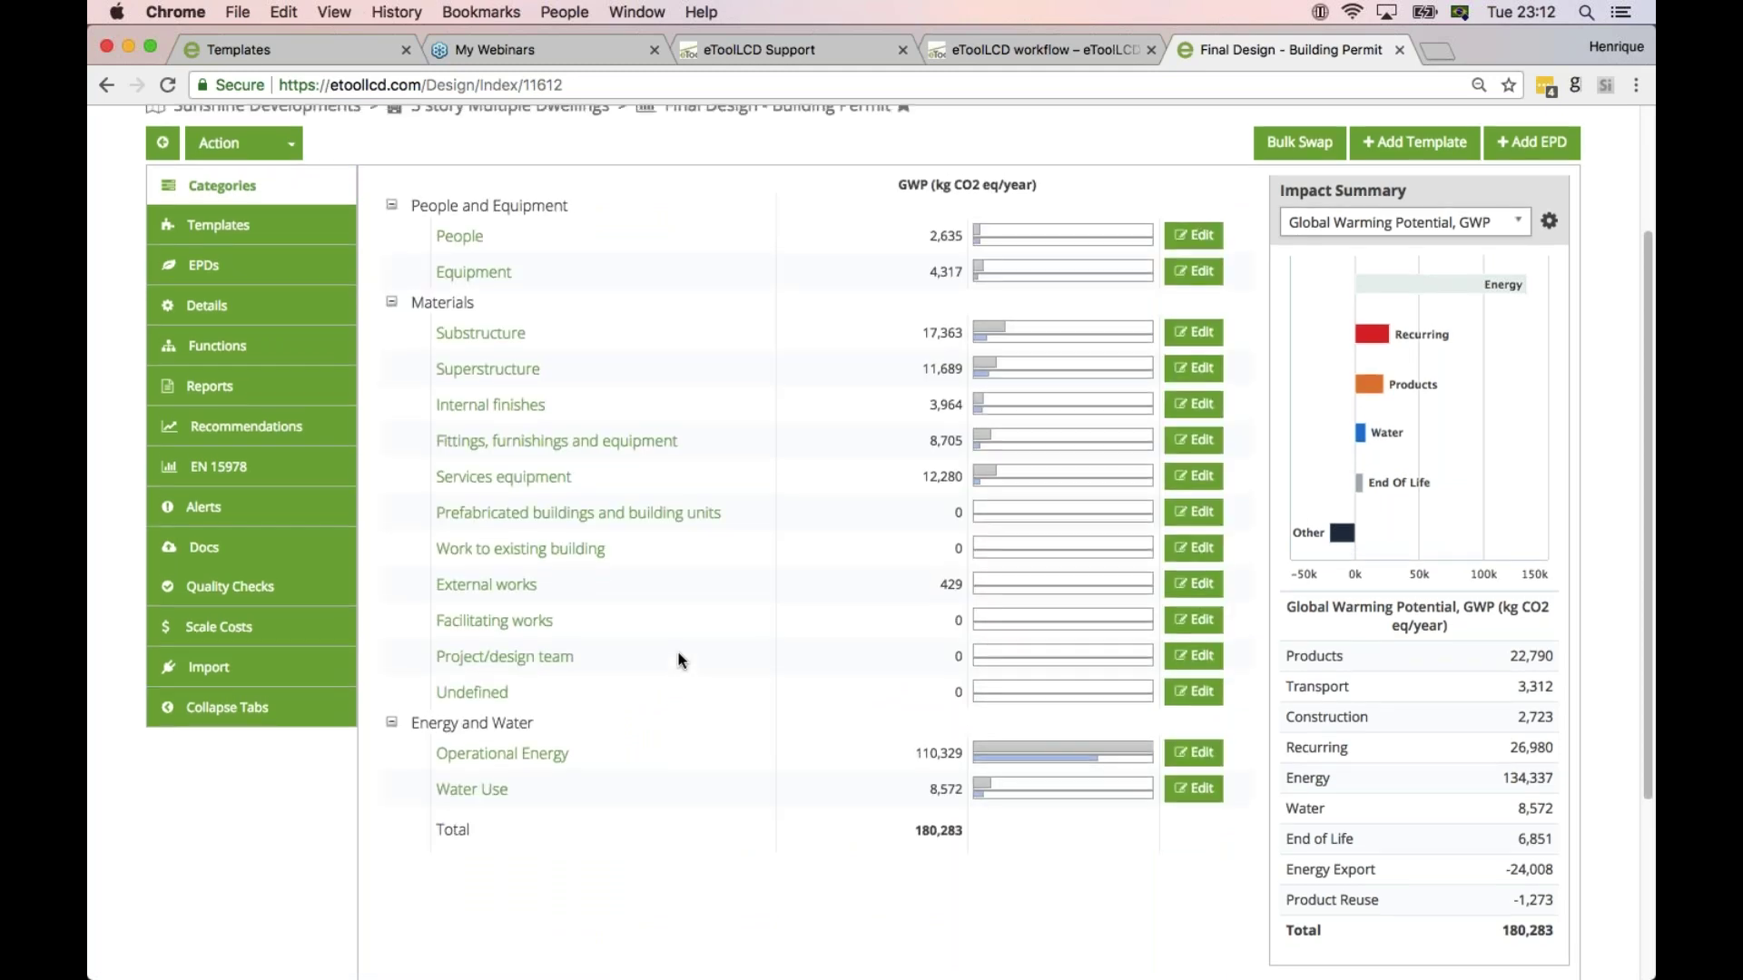
pyautogui.click(210, 399)
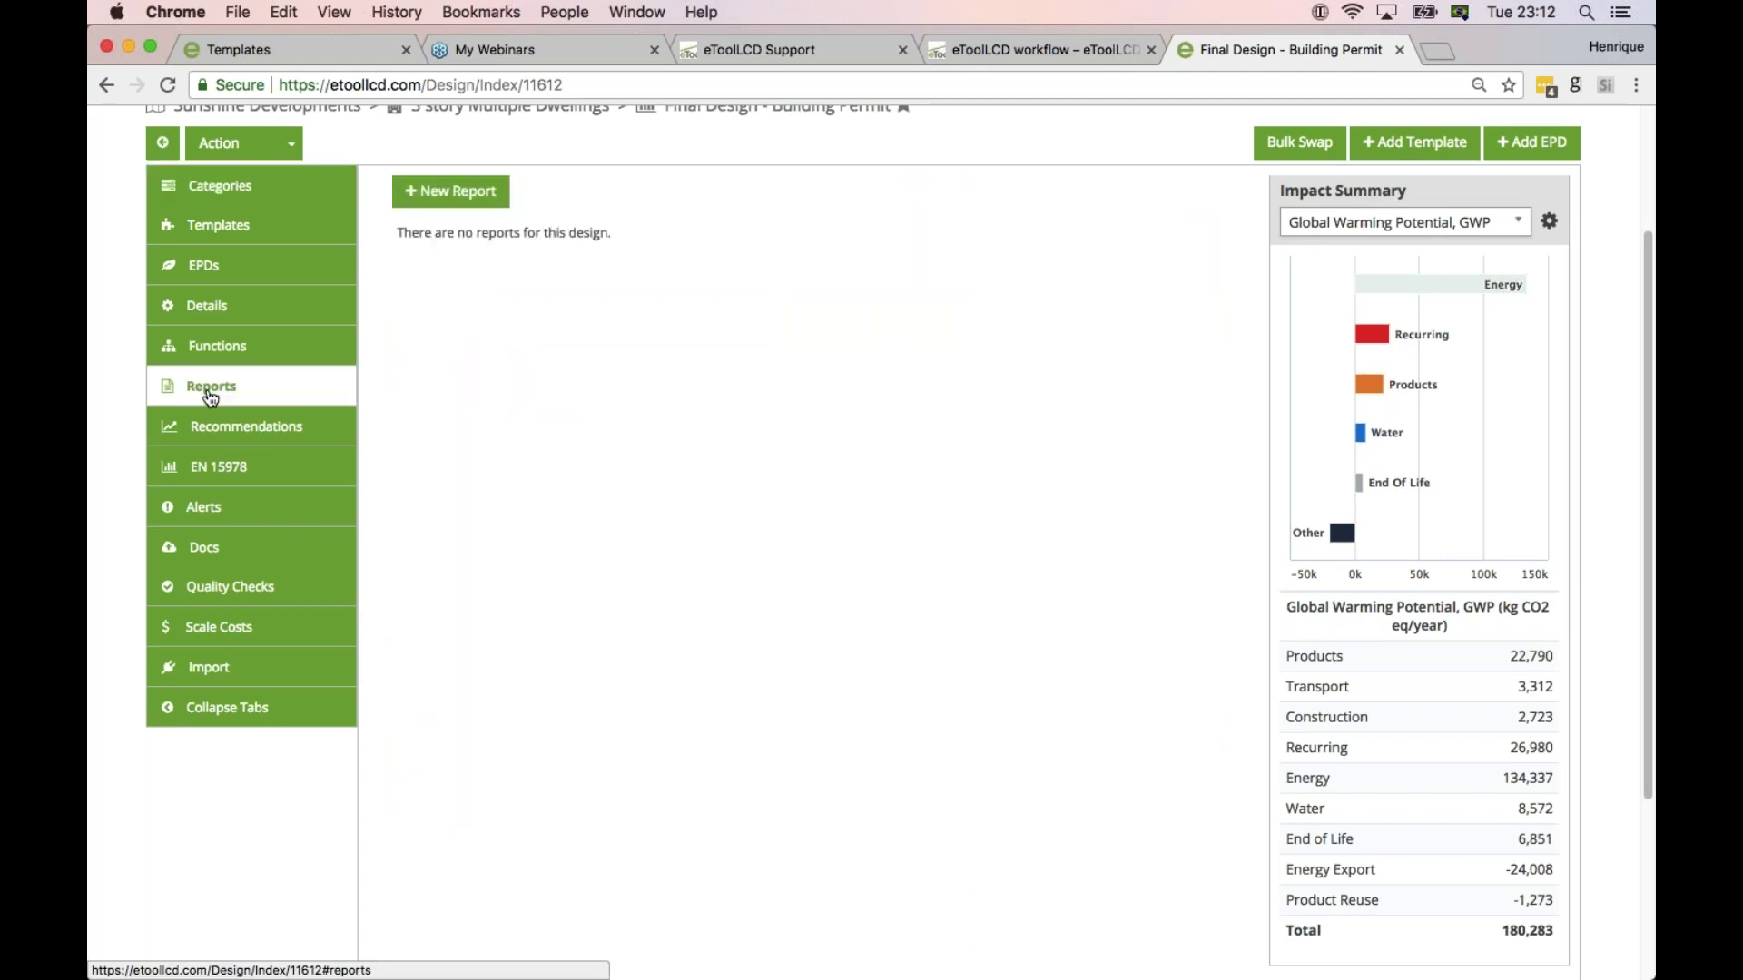
pyautogui.click(438, 193)
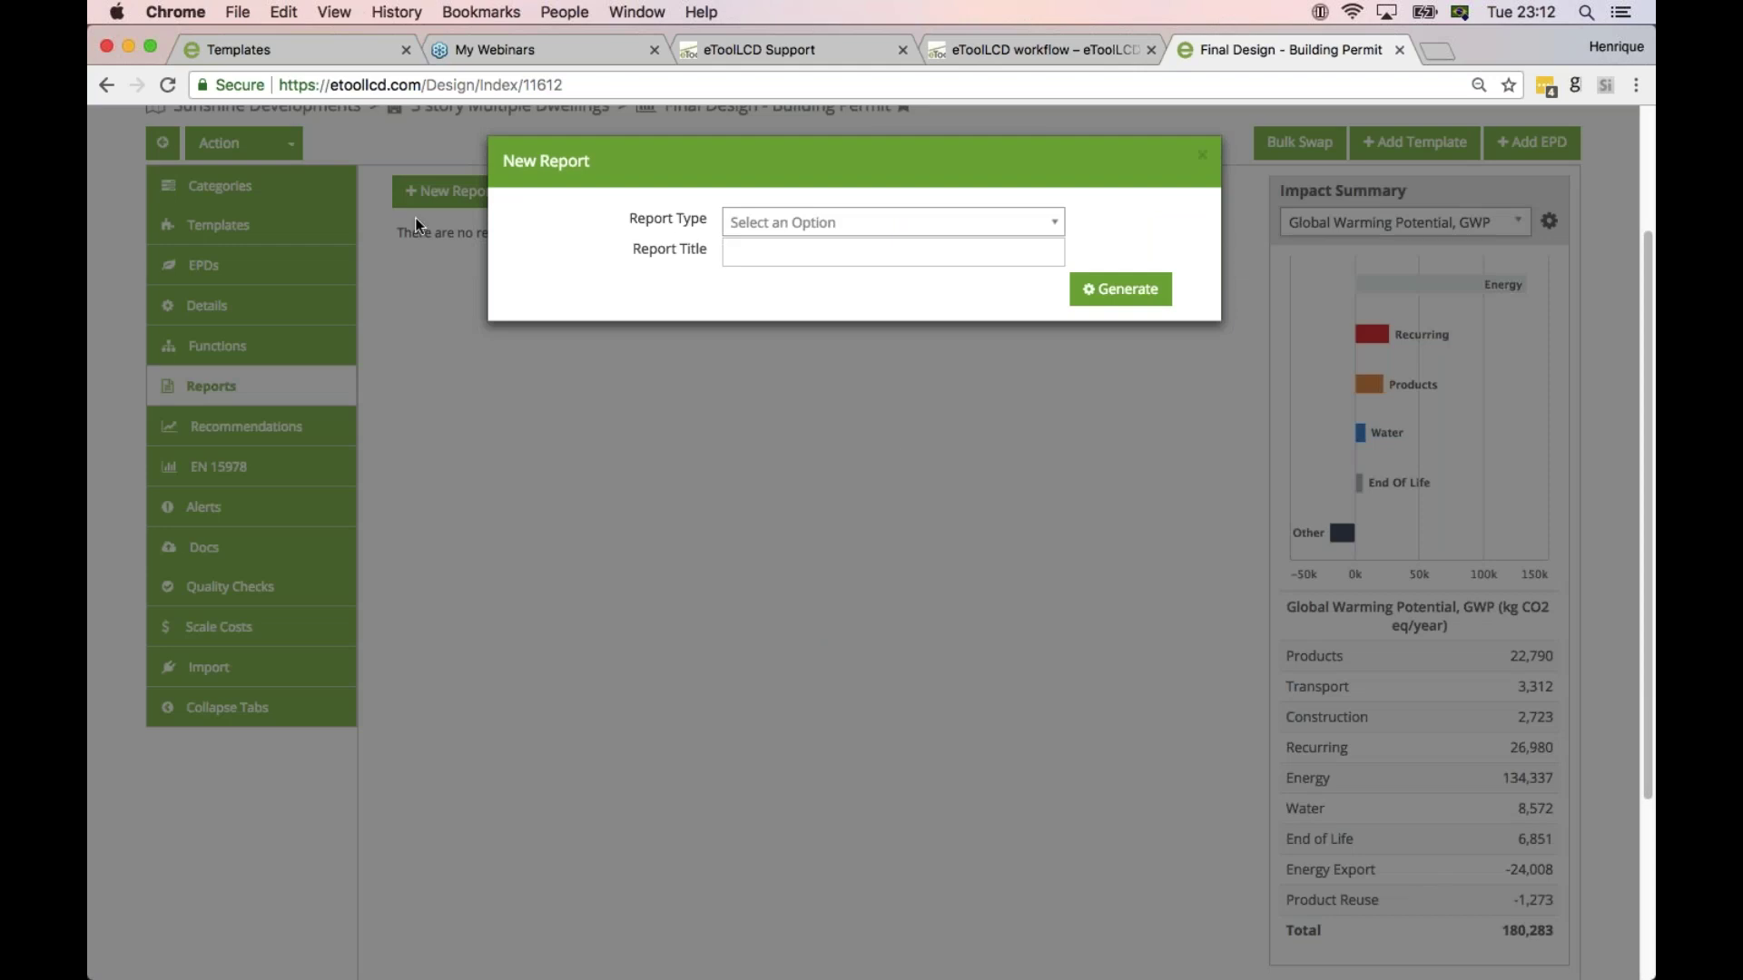
pyautogui.click(908, 221)
# - Set the report type to Top Impacts Report, defaulting to 10 items by GWP
pyautogui.scroll(-5, 926, 341)
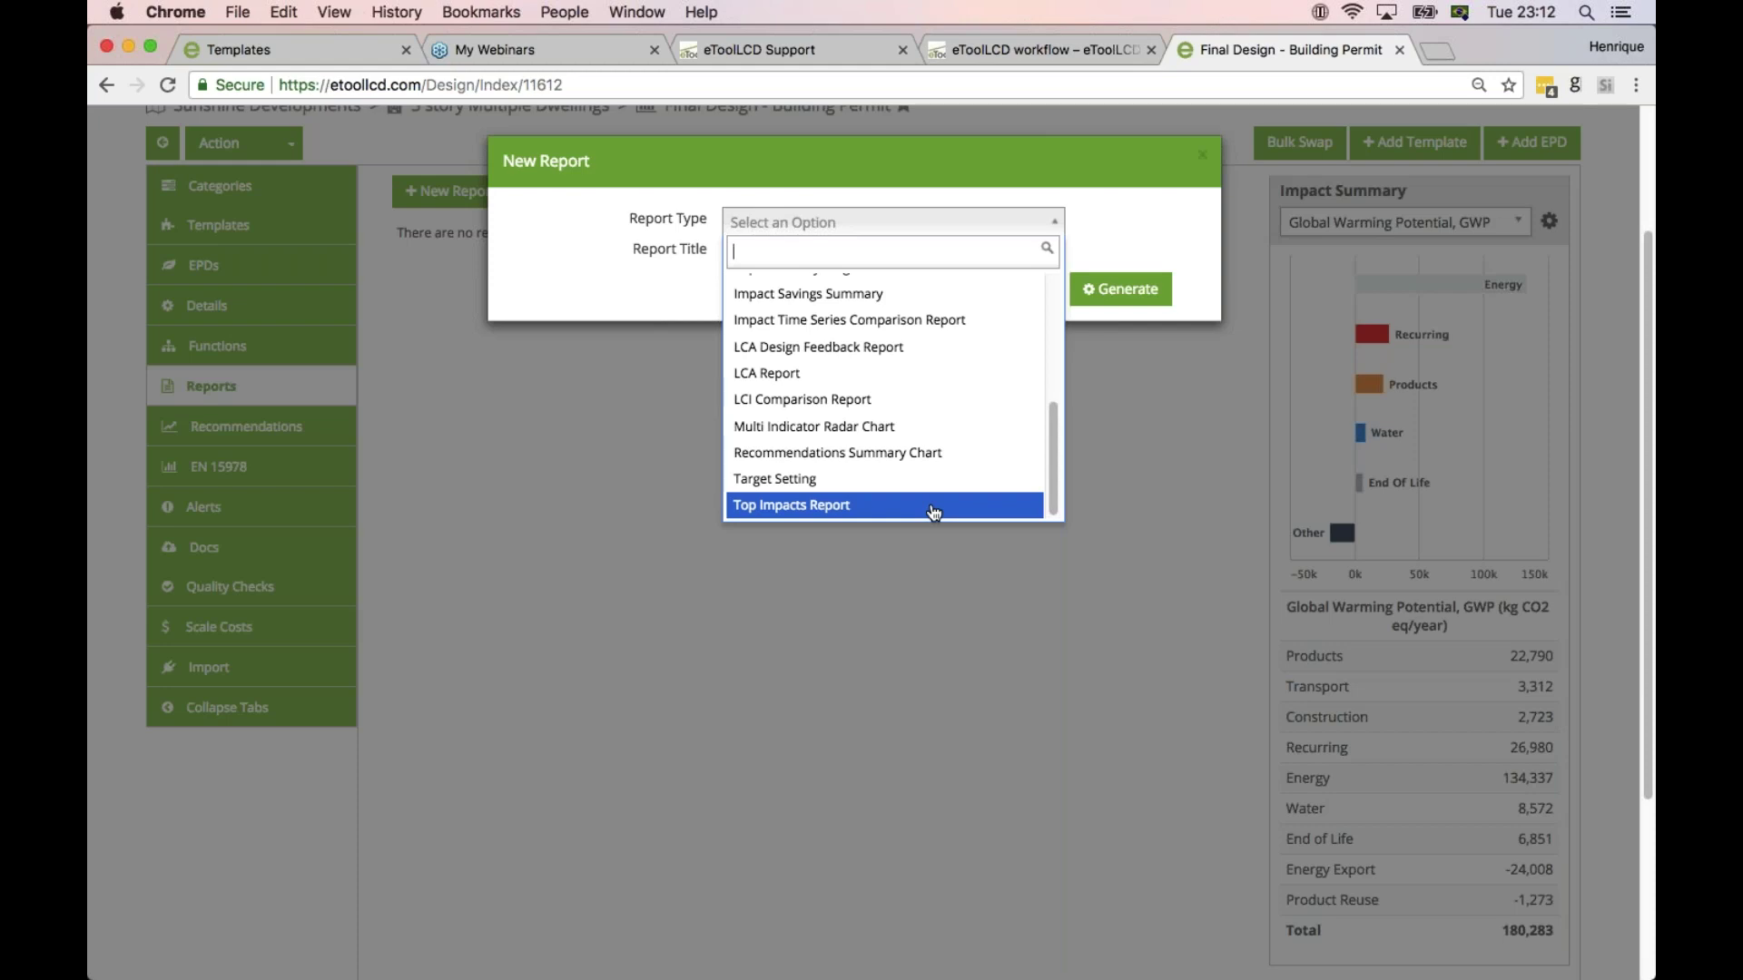
pyautogui.click(935, 508)
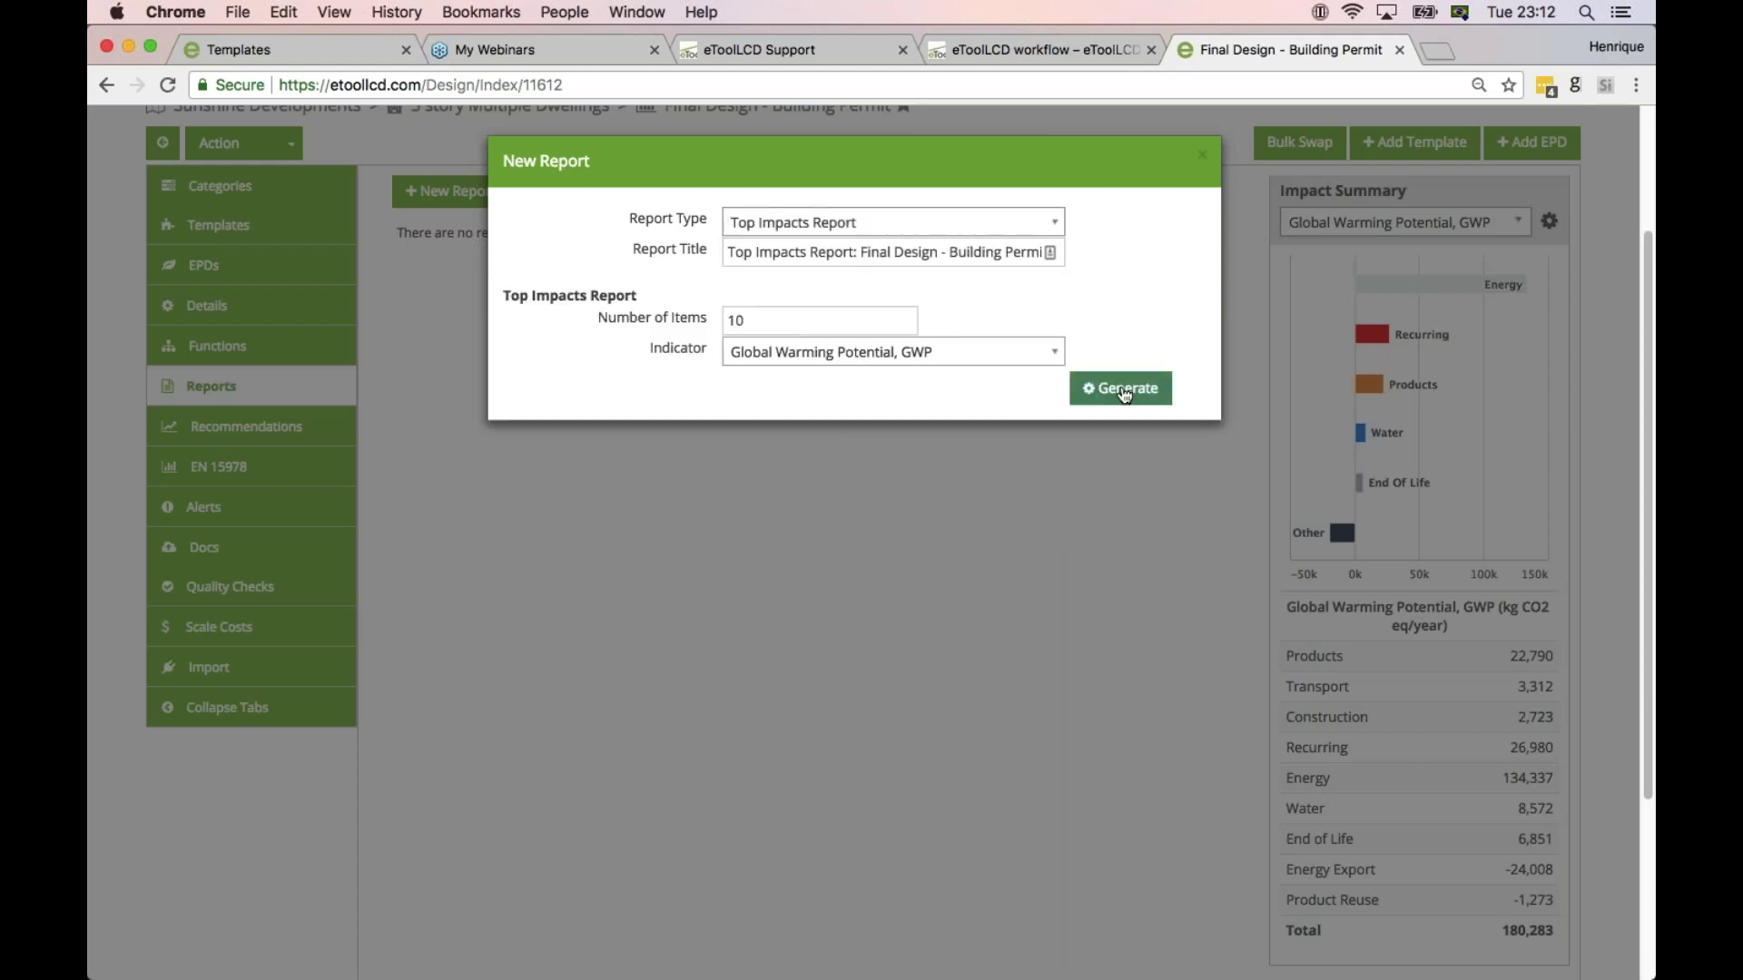
pyautogui.click(1125, 390)
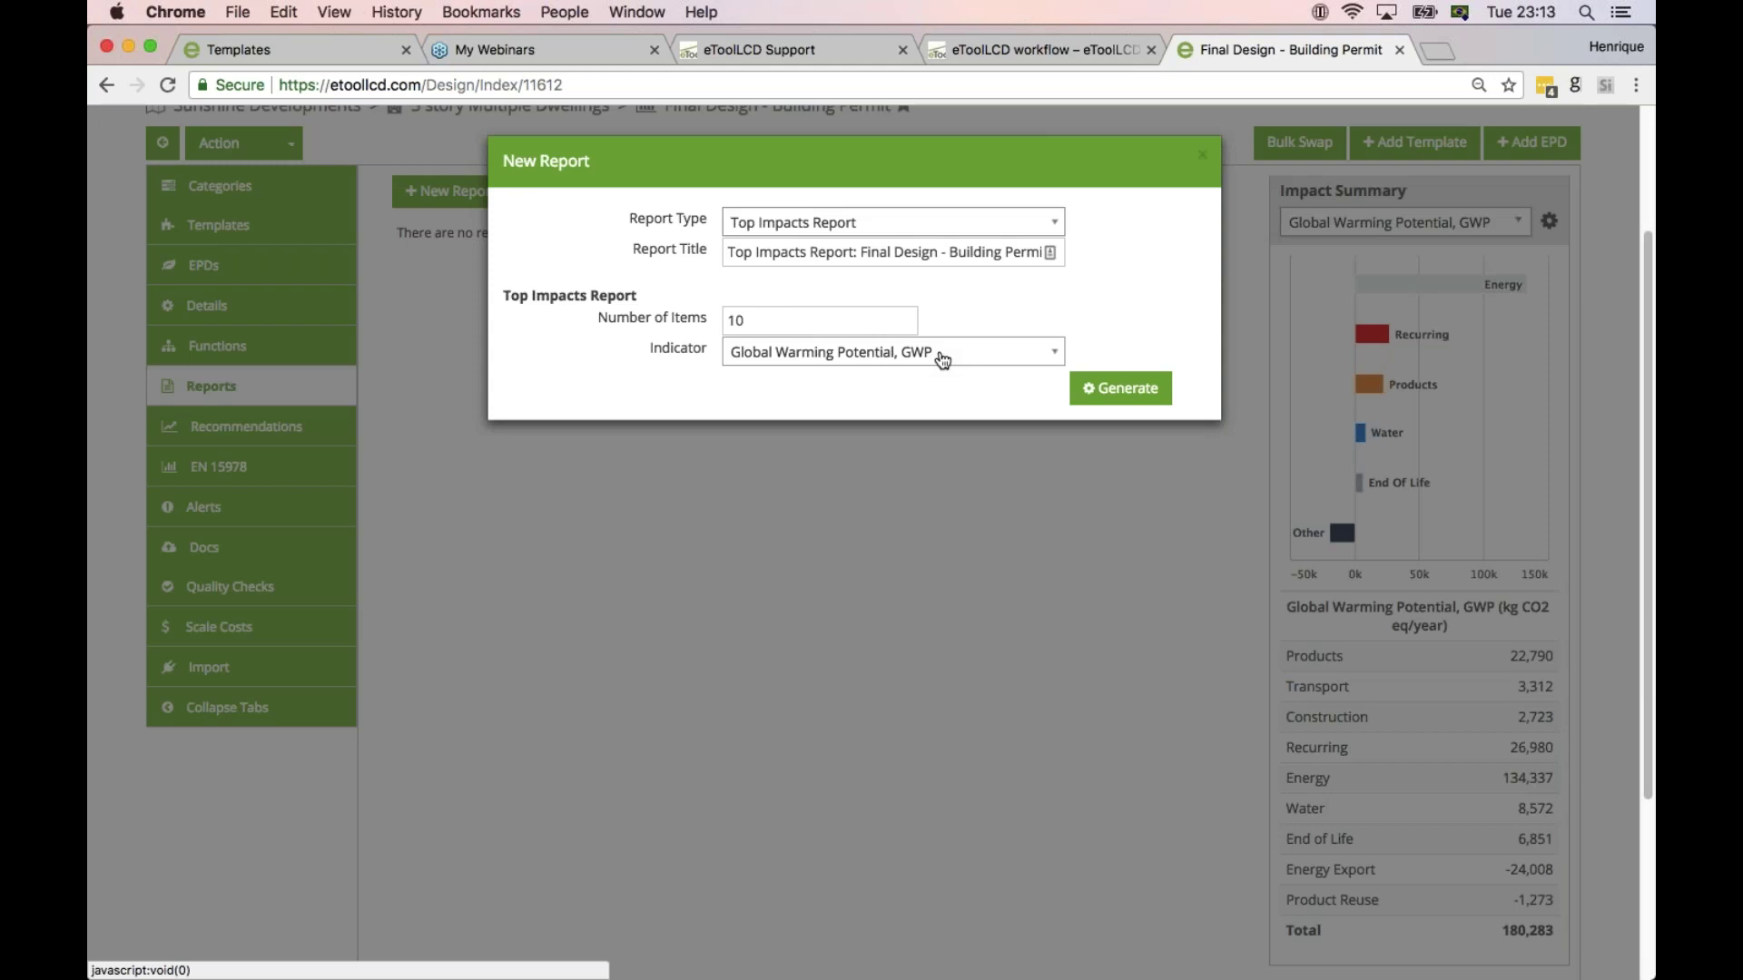
# - Confirm Global Warming Potential, GWP as the indicator with 10 items and generate the report
pyautogui.click(942, 360)
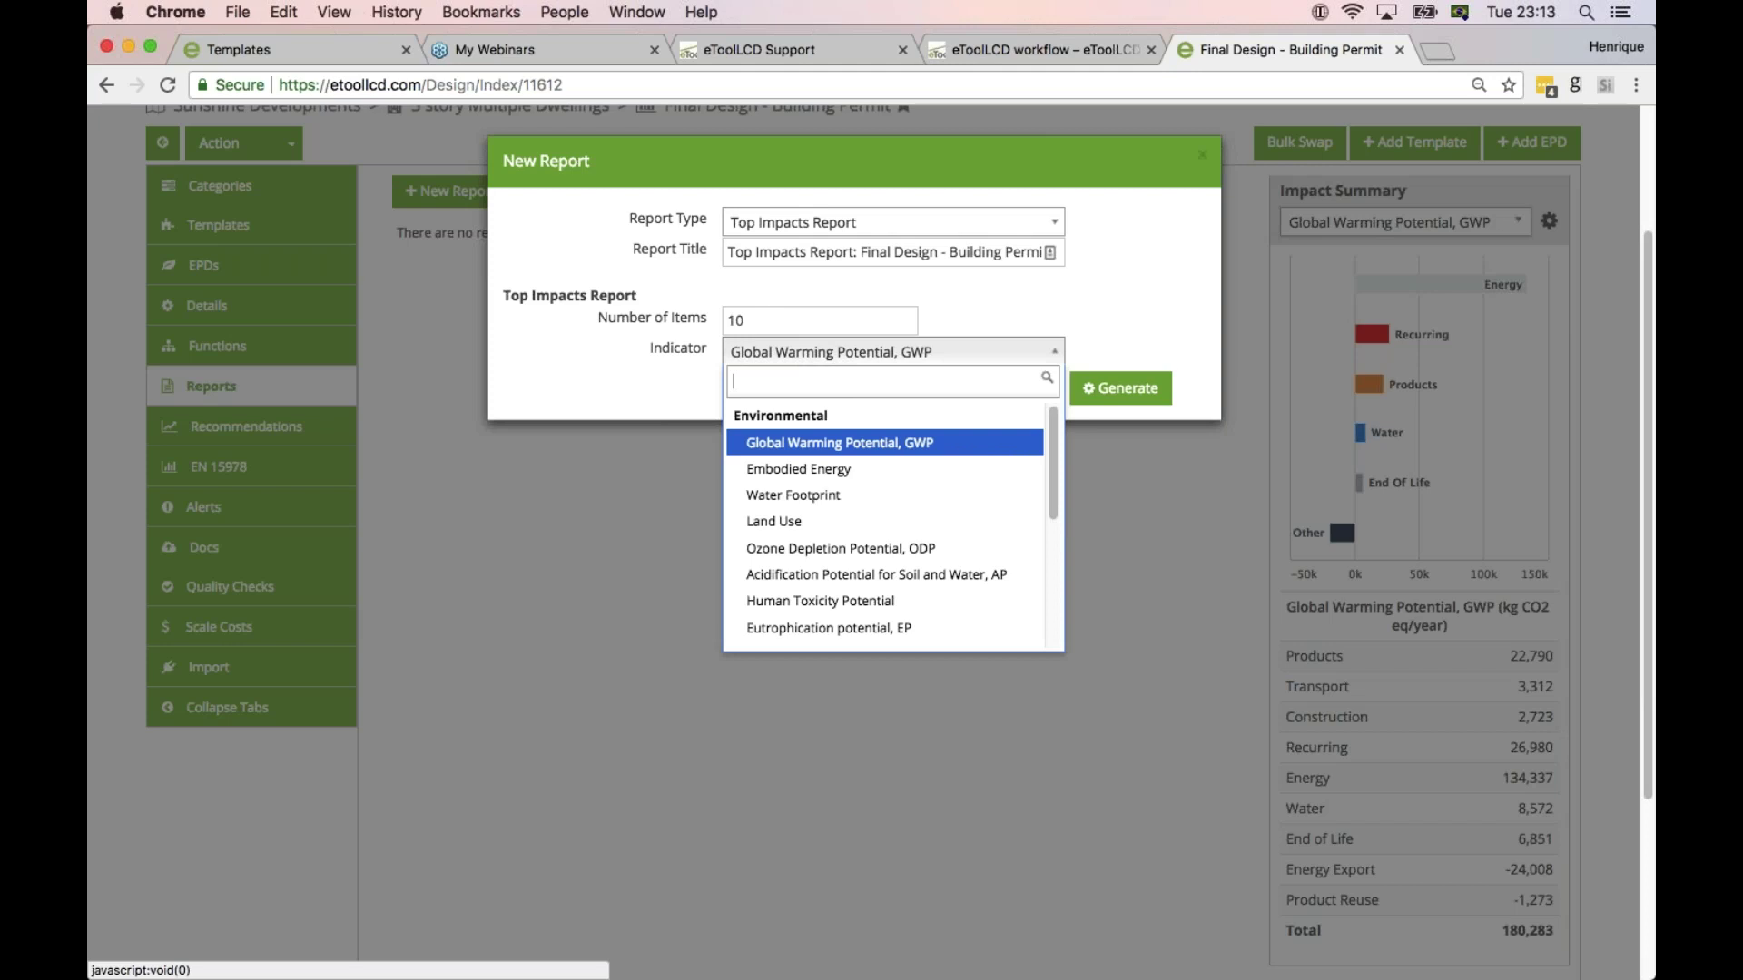
pyautogui.click(1104, 342)
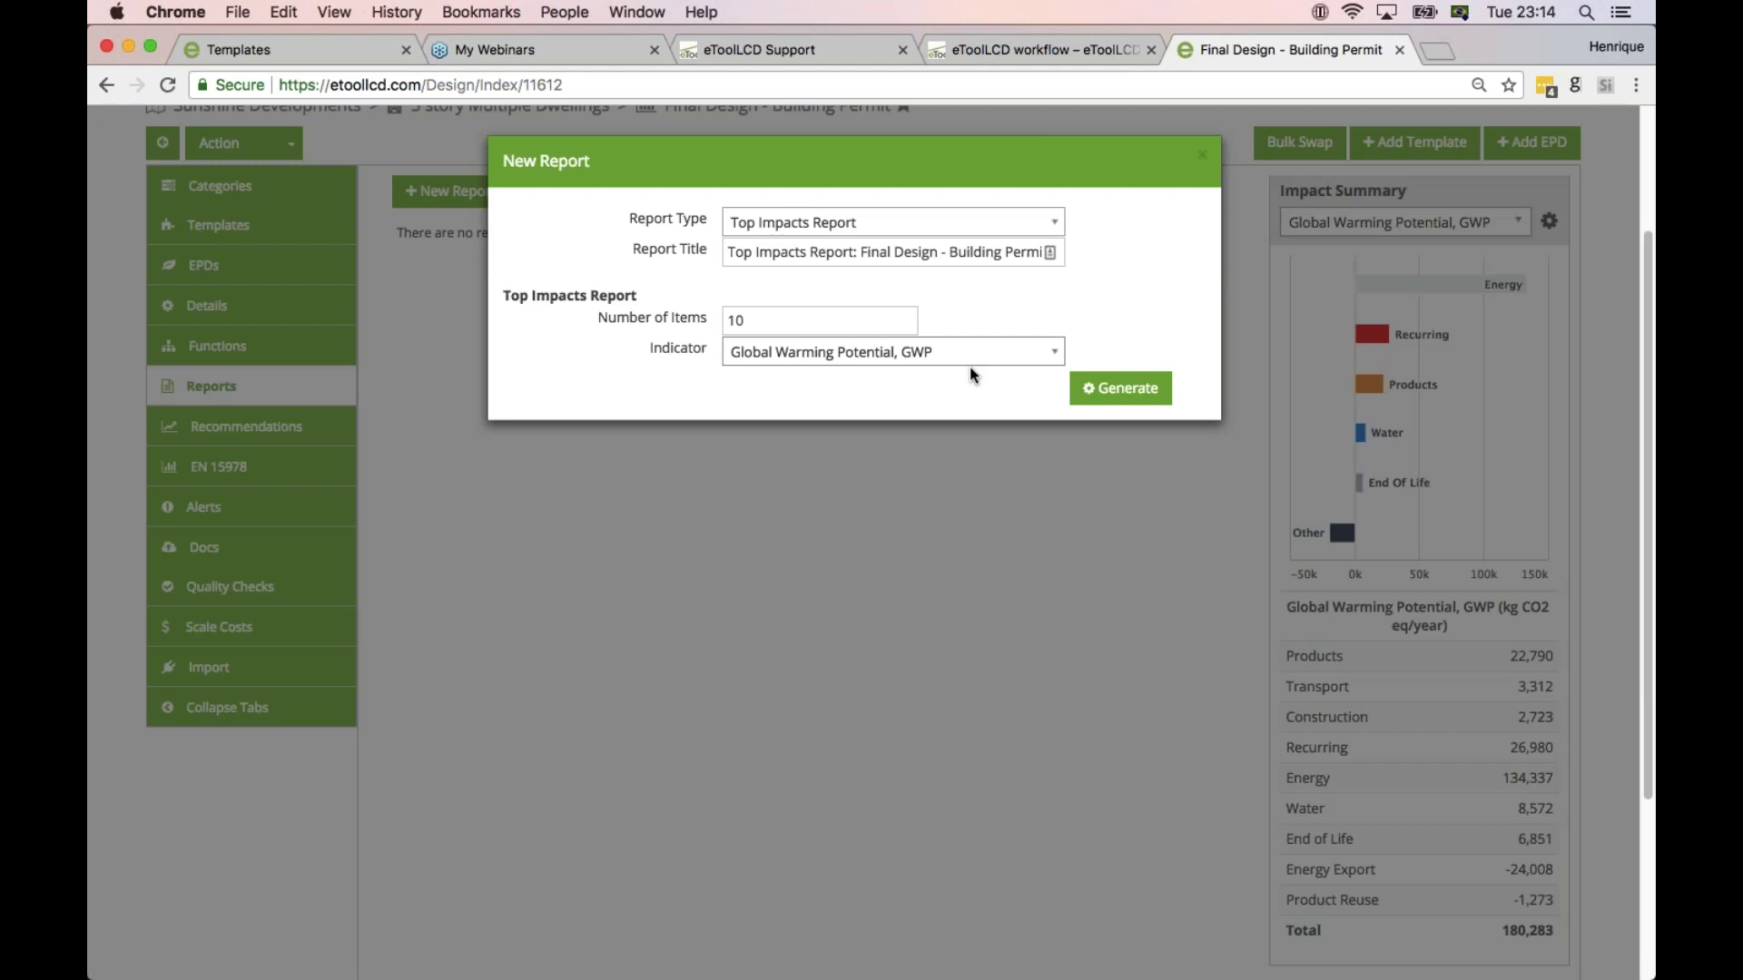
pyautogui.click(1123, 390)
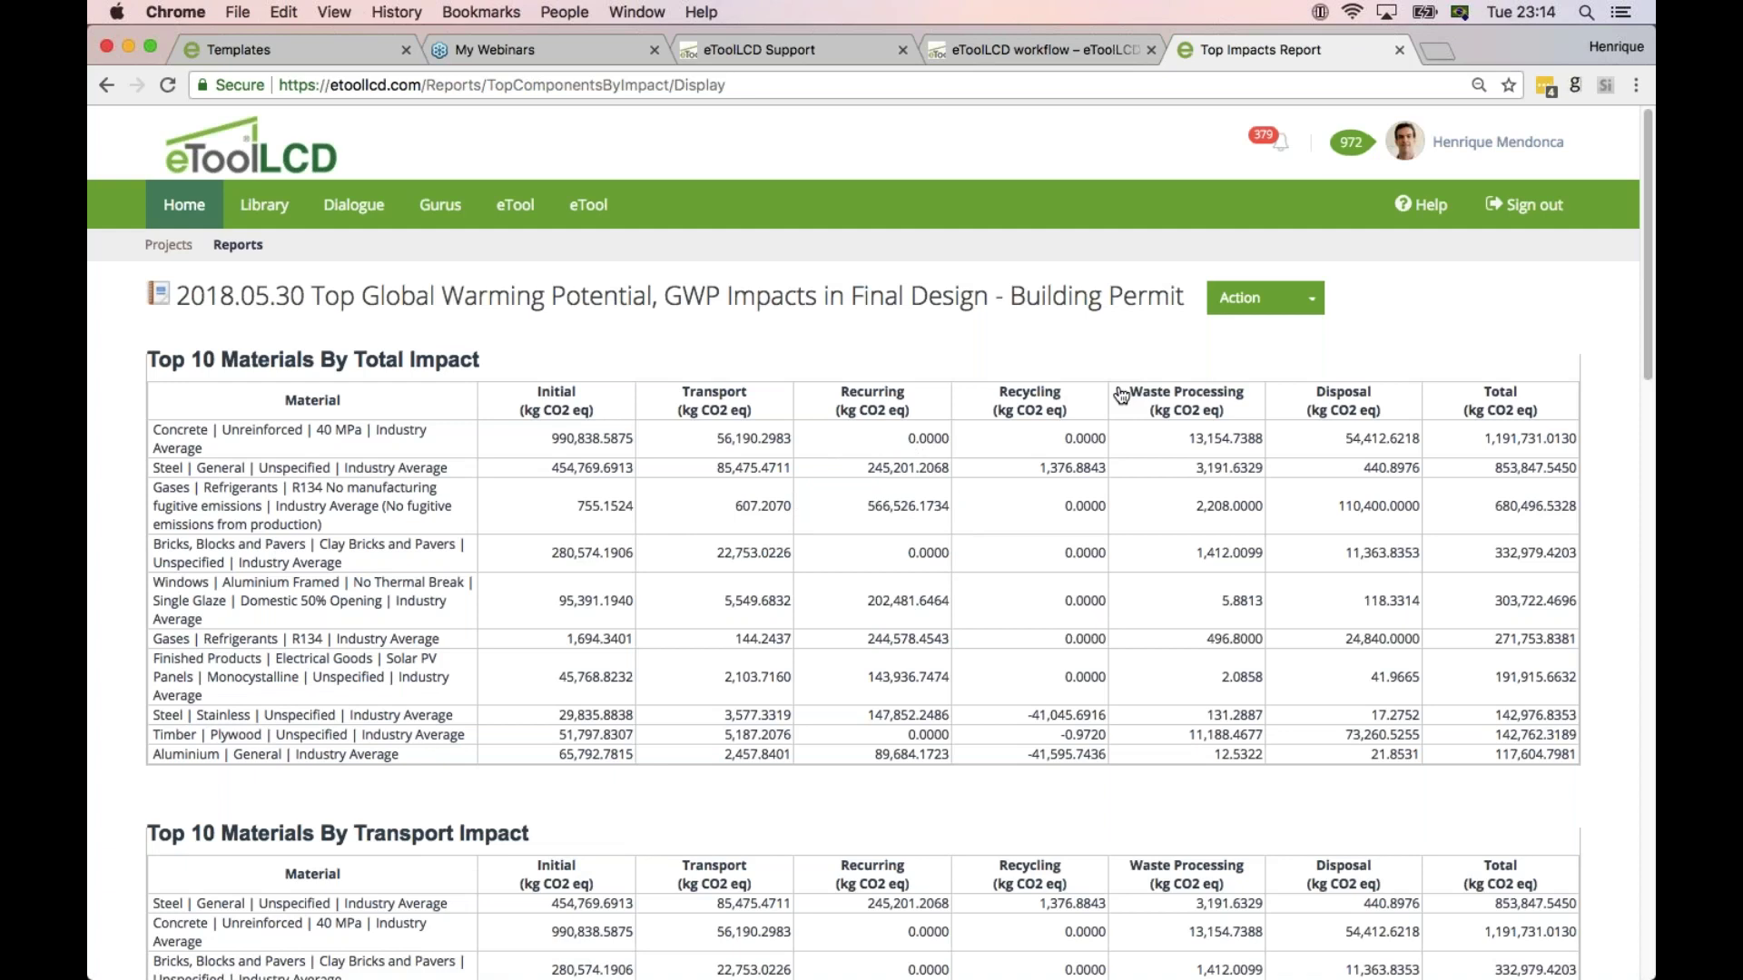
# - Scroll through the generated report's material tables down to the footer and back up
pyautogui.scroll(-1, 496, 441)
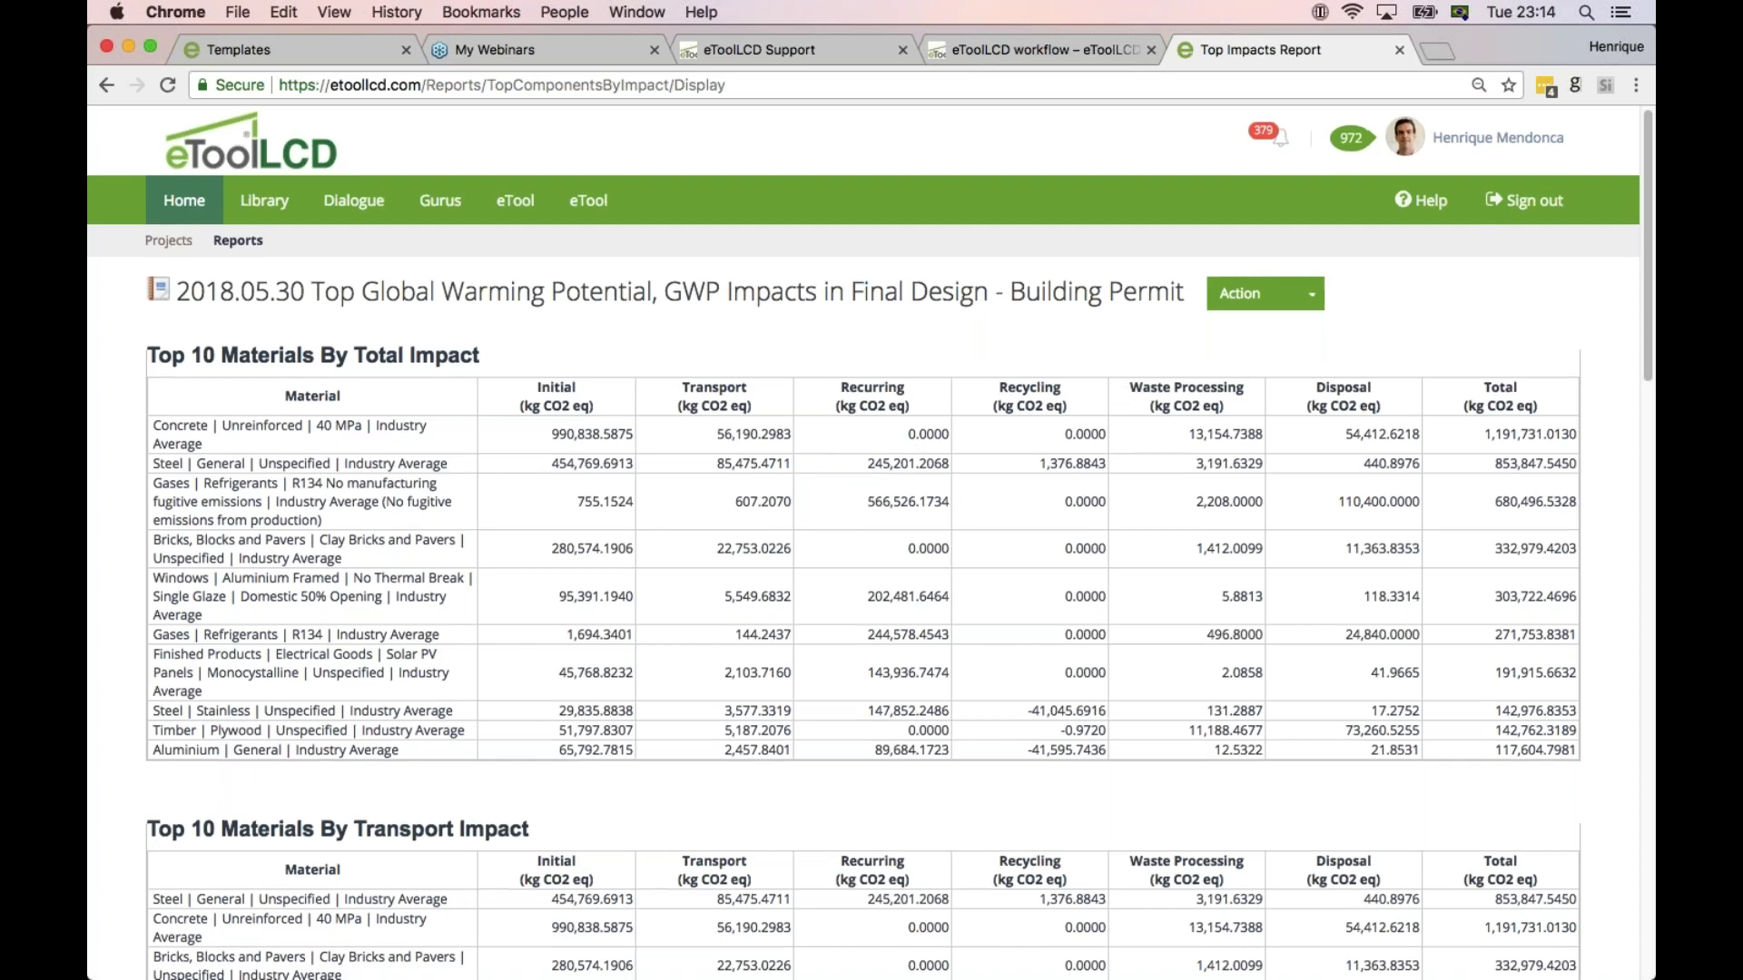
pyautogui.scroll(-2, 554, 369)
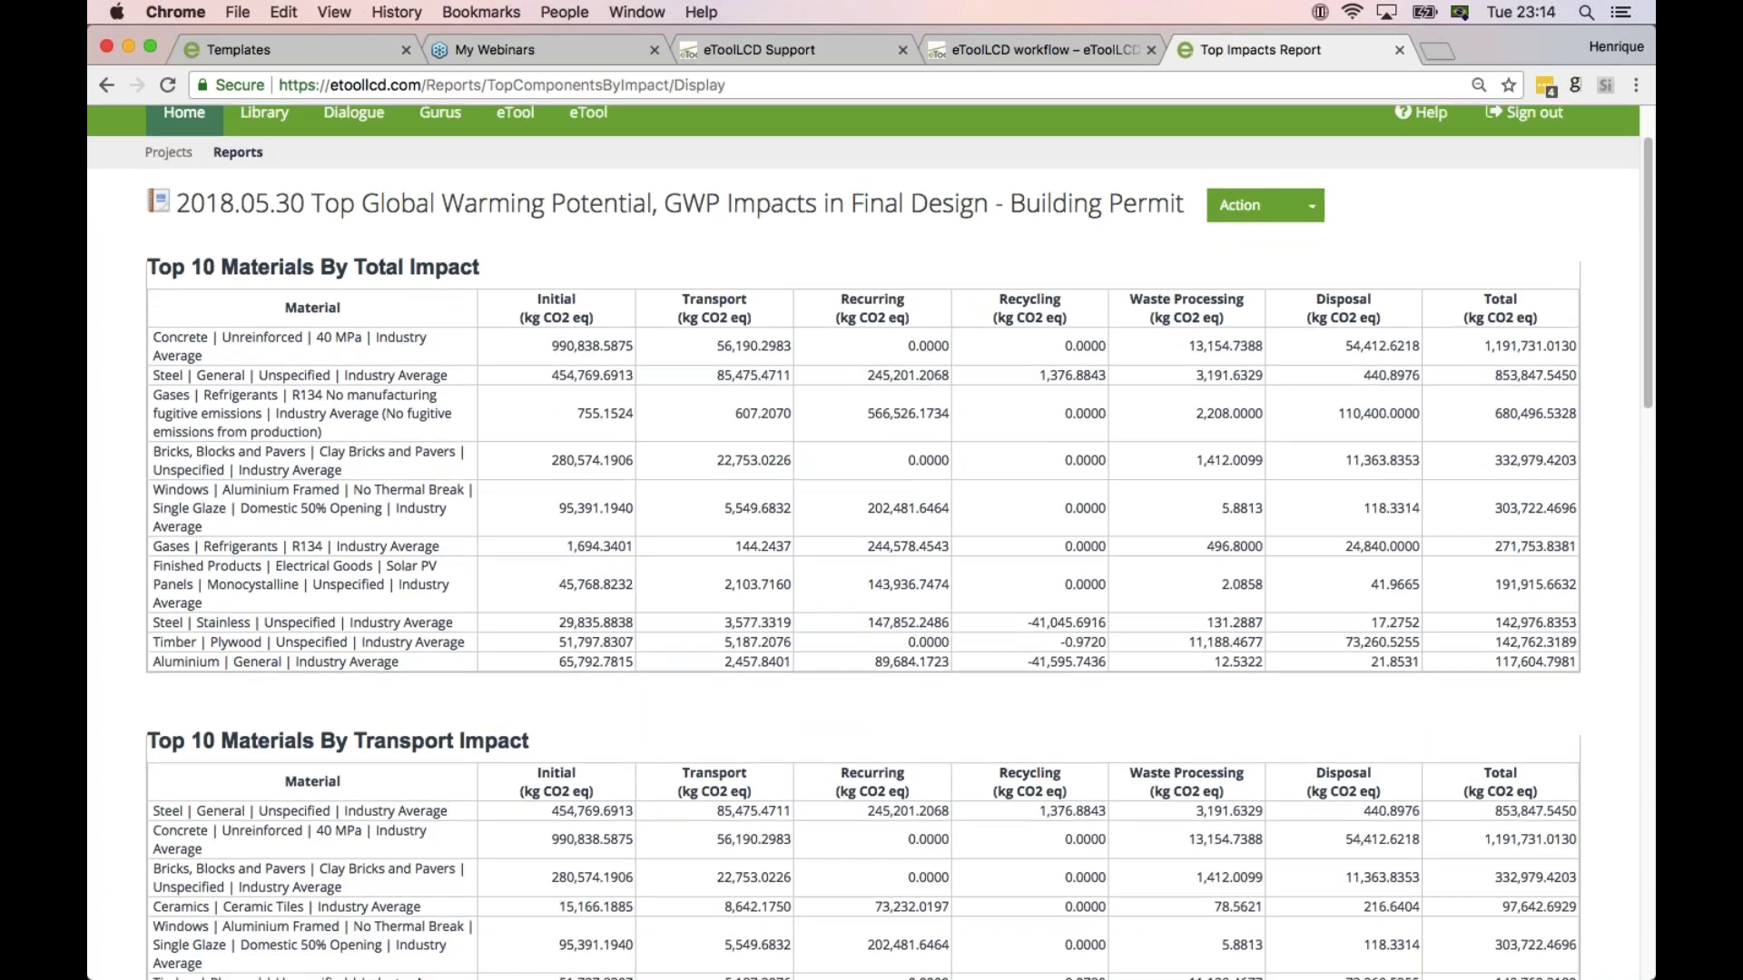
pyautogui.scroll(-15, 430, 382)
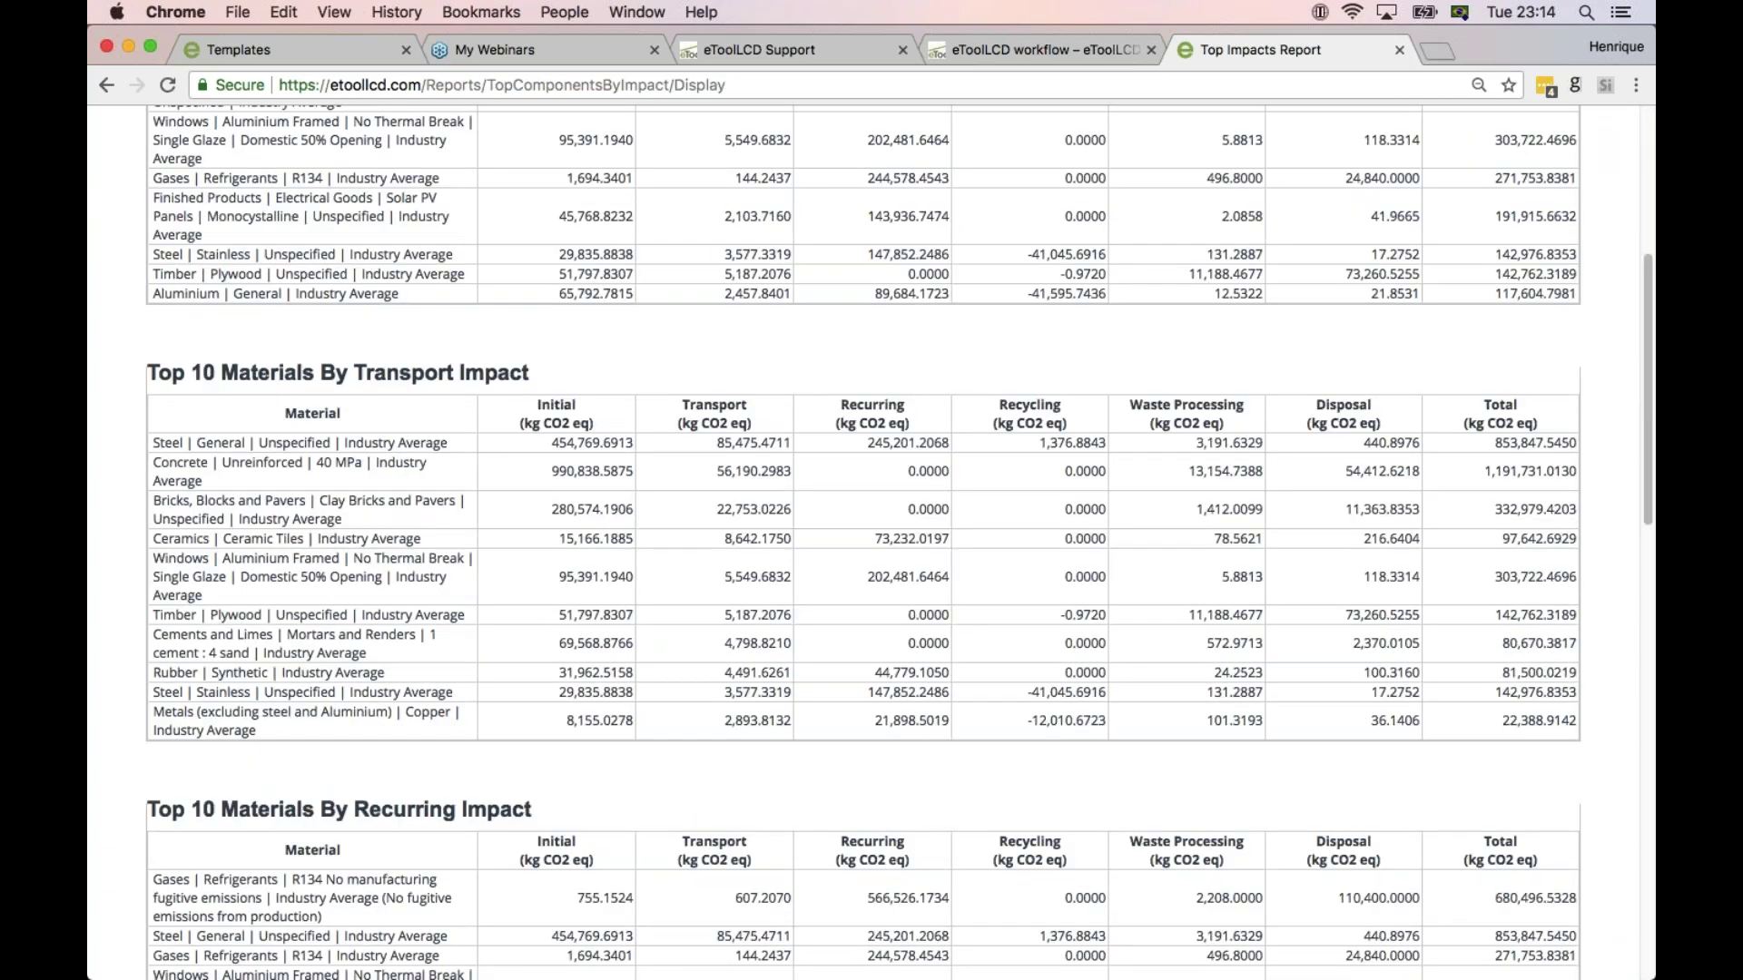
pyautogui.scroll(-8, 430, 382)
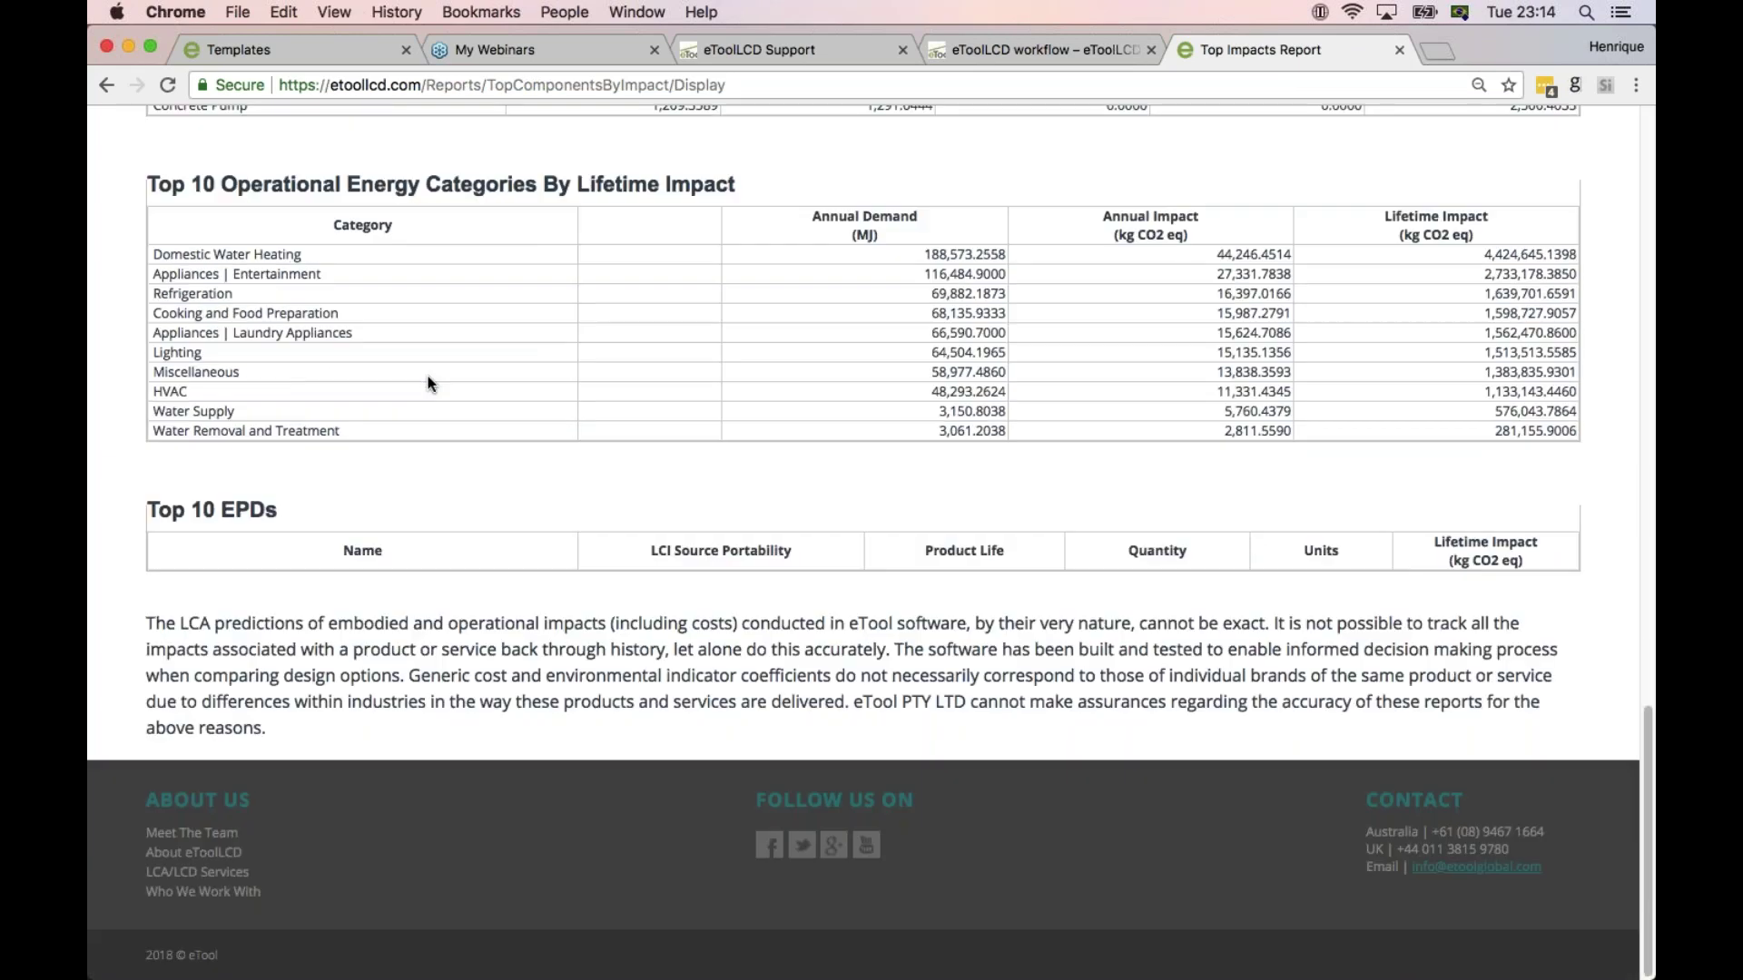
pyautogui.scroll(20, 455, 380)
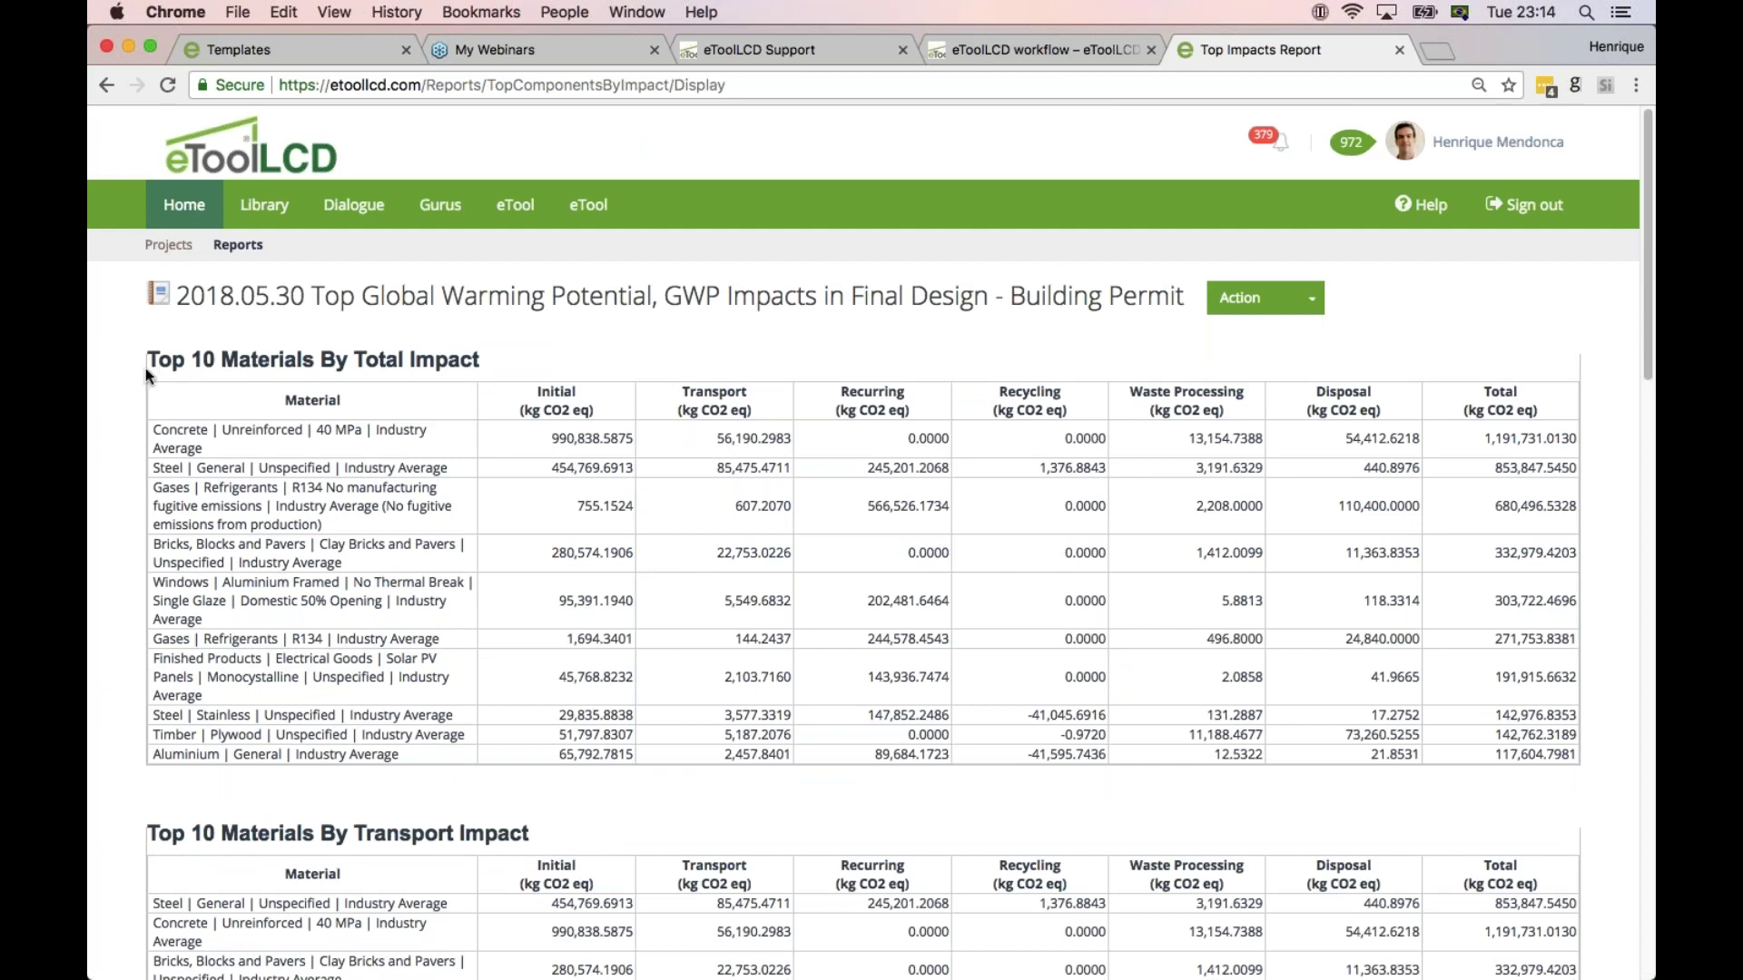
pyautogui.moveTo(215, 372); pyautogui.dragTo(316, 372)
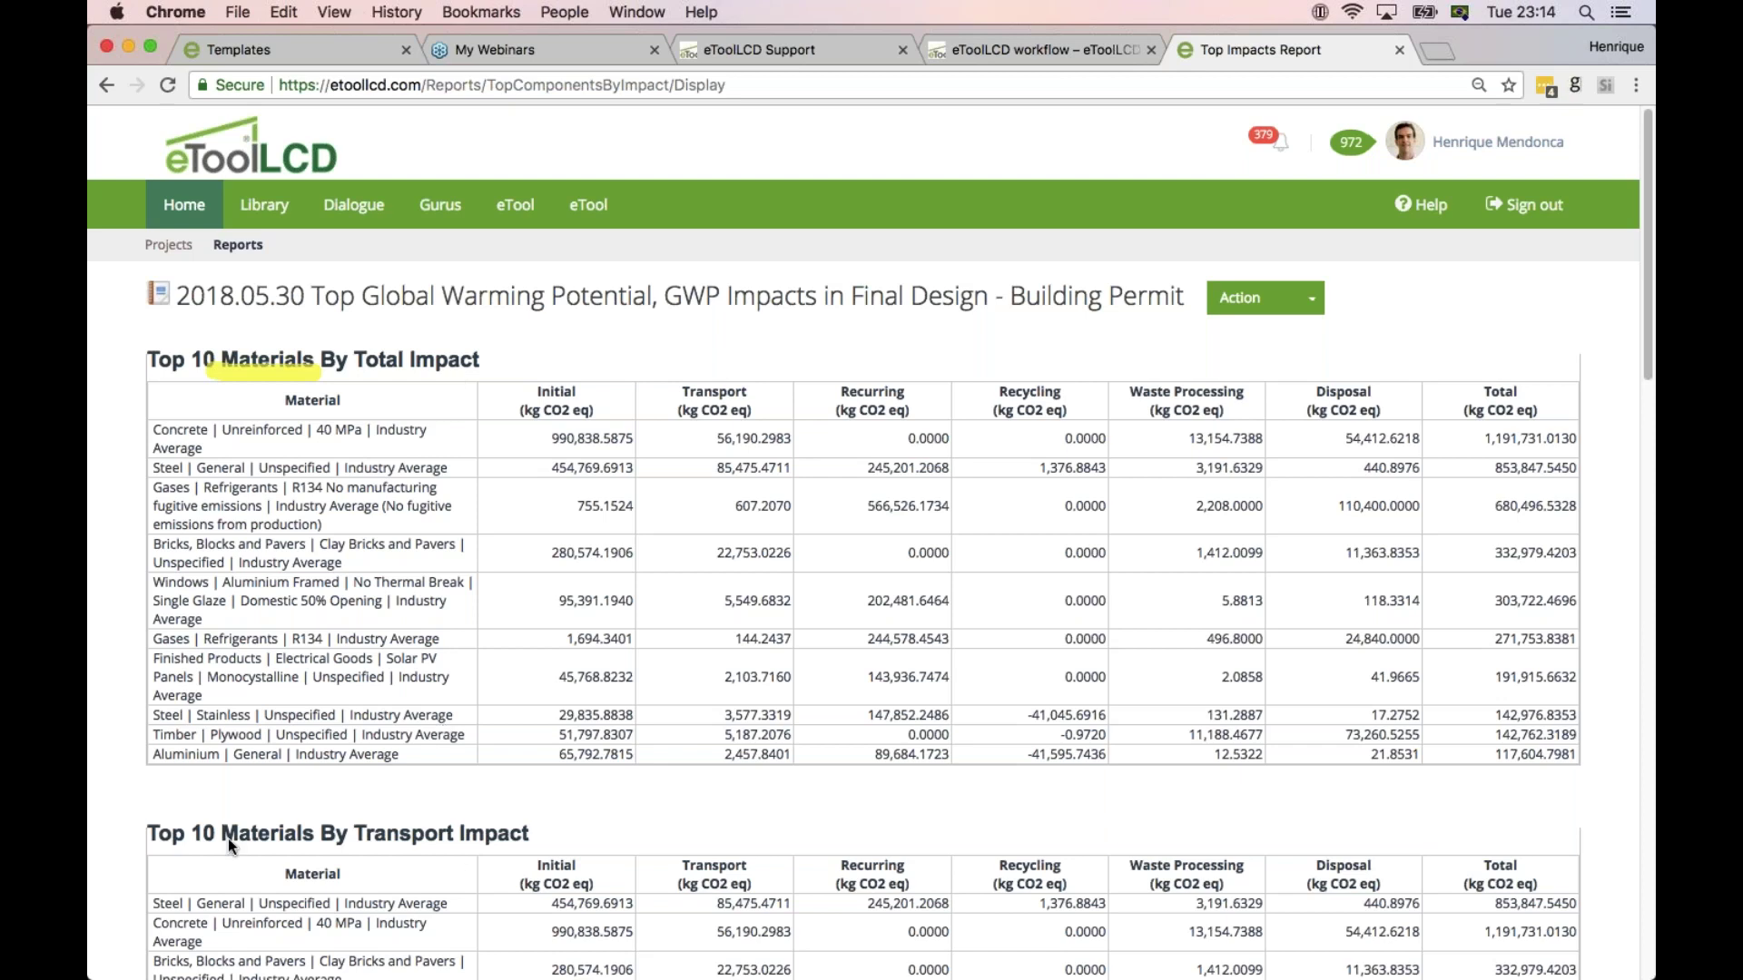
pyautogui.moveTo(352, 849); pyautogui.dragTo(477, 848)
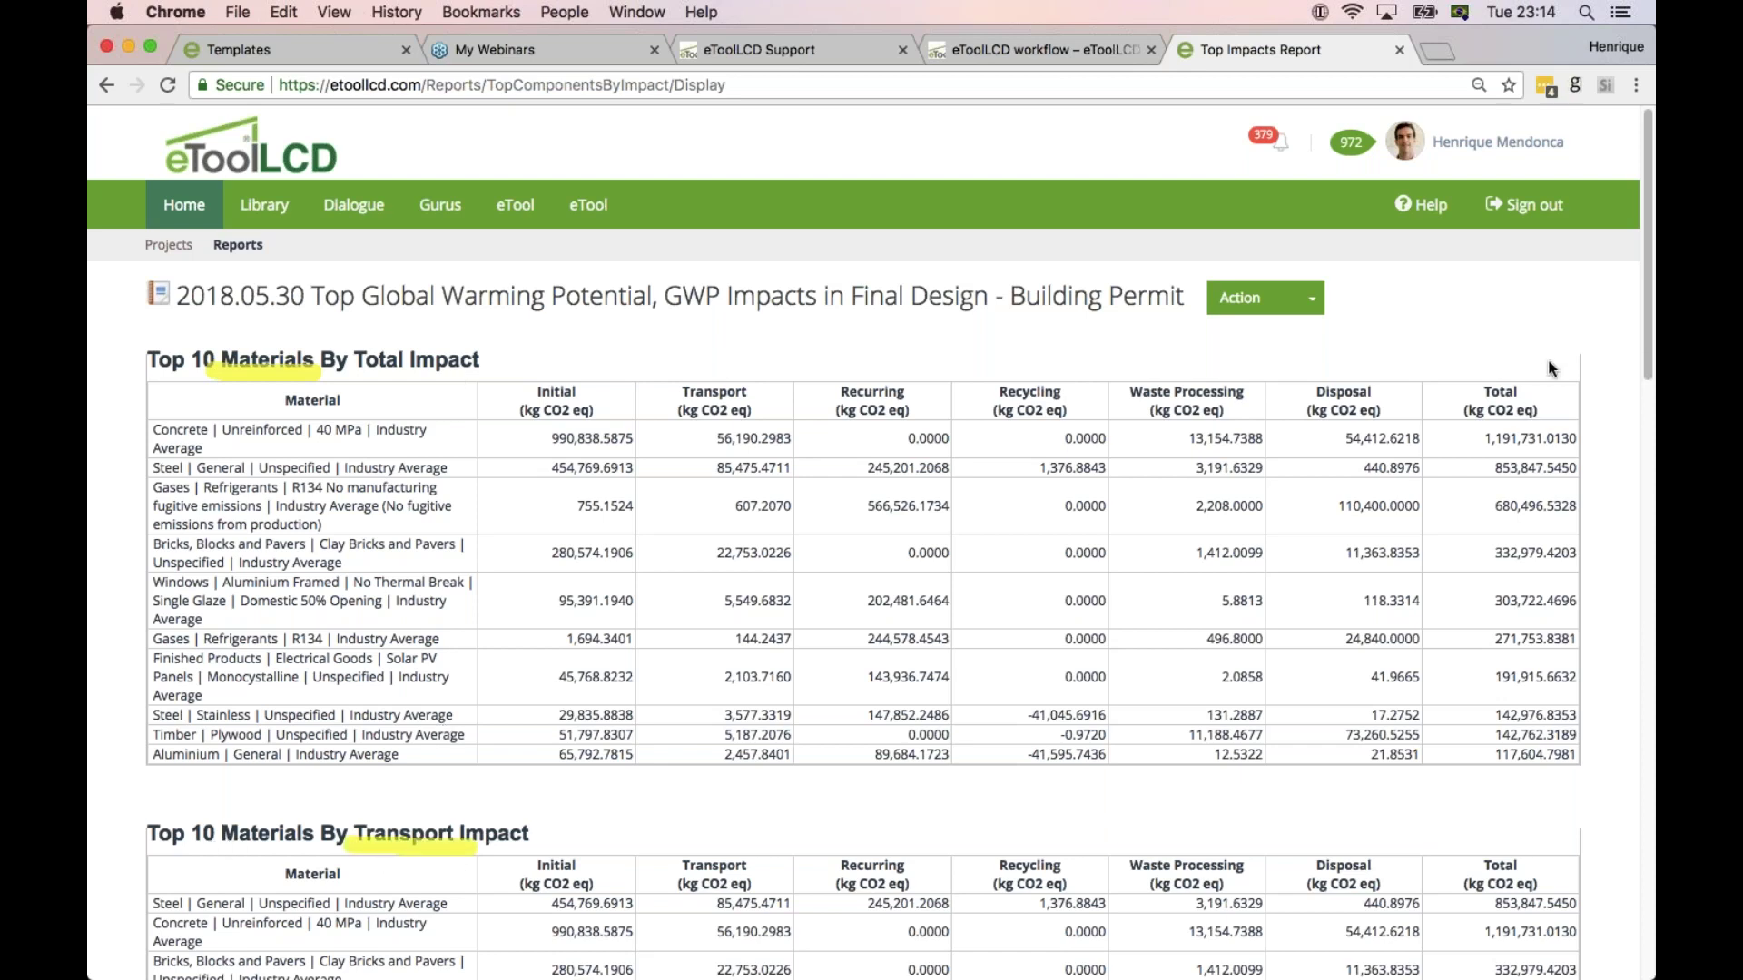
pyautogui.press('Escape')
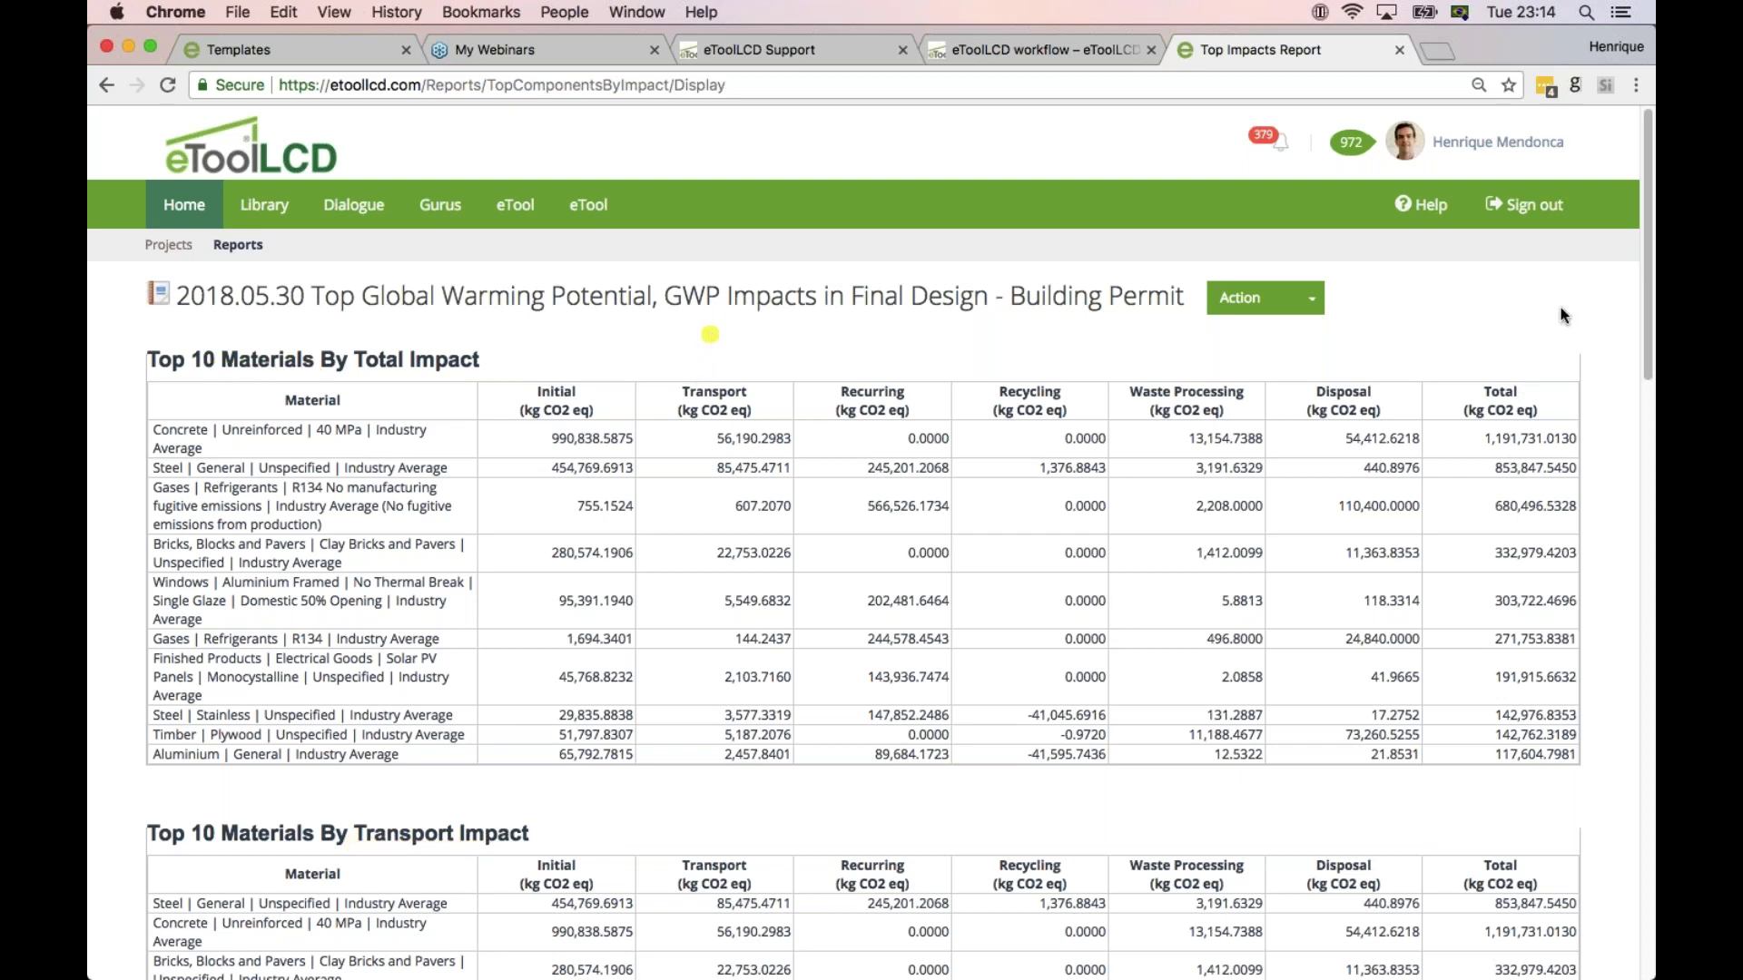
pyautogui.scroll(-12, 627, 323)
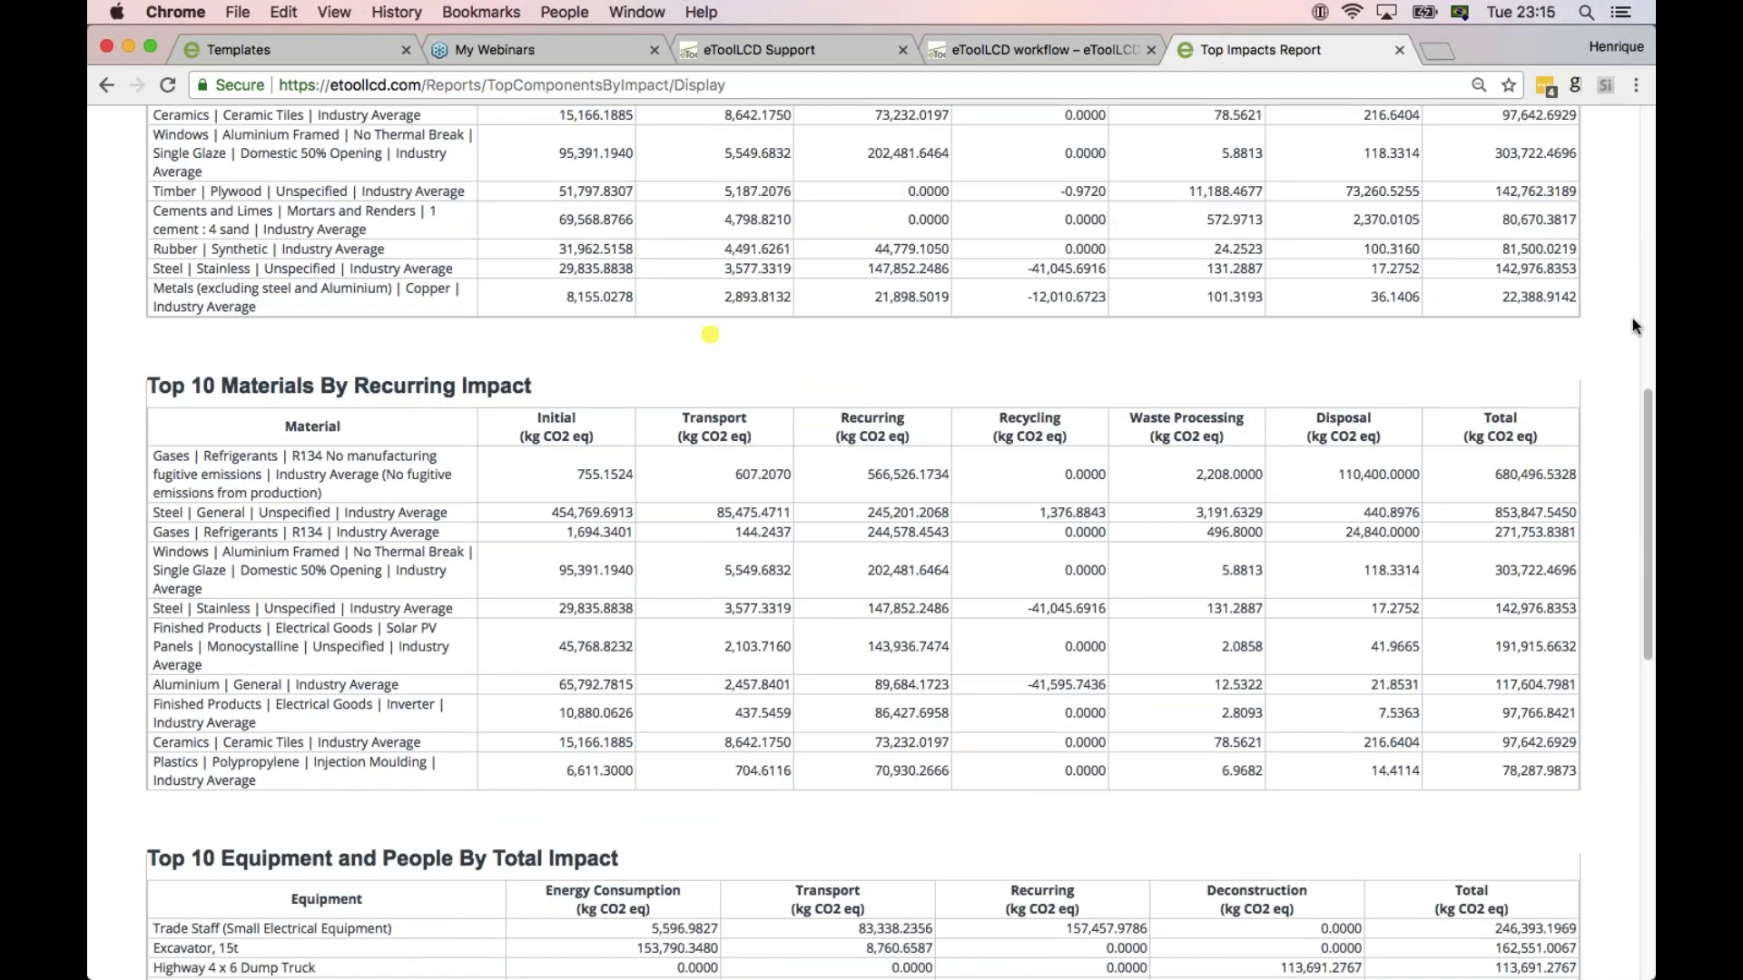
pyautogui.moveTo(336, 388); pyautogui.dragTo(465, 389)
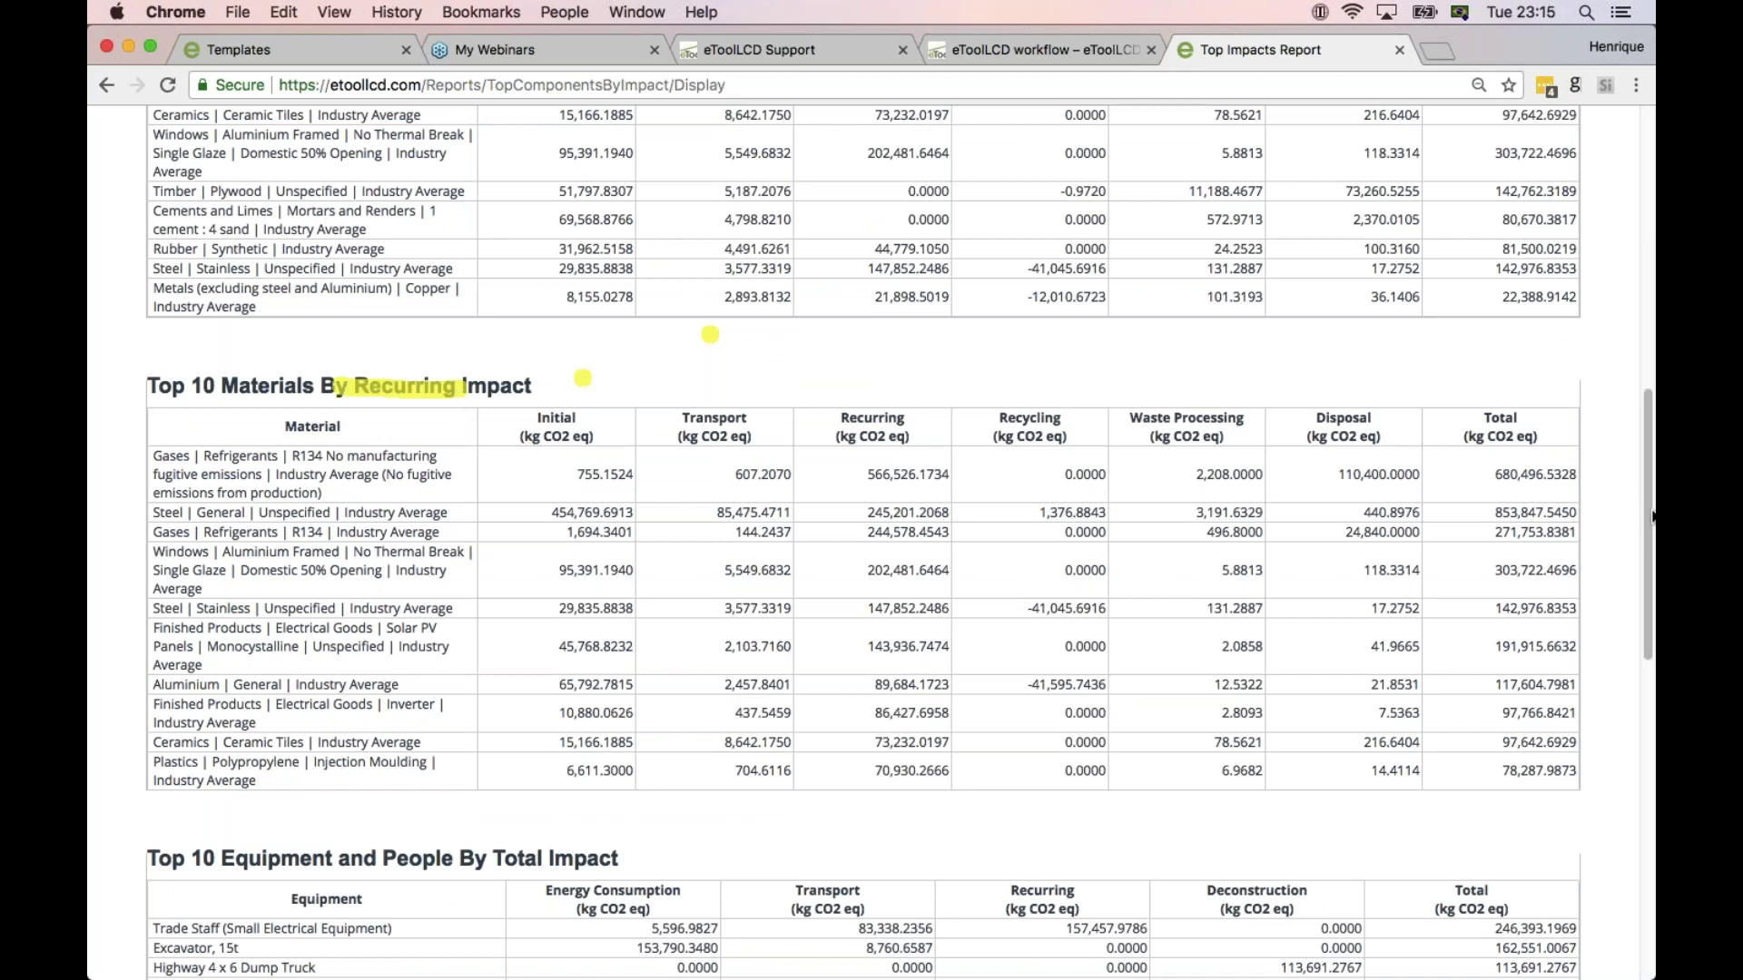
pyautogui.moveTo(1649, 517); pyautogui.dragTo(1647, 550)
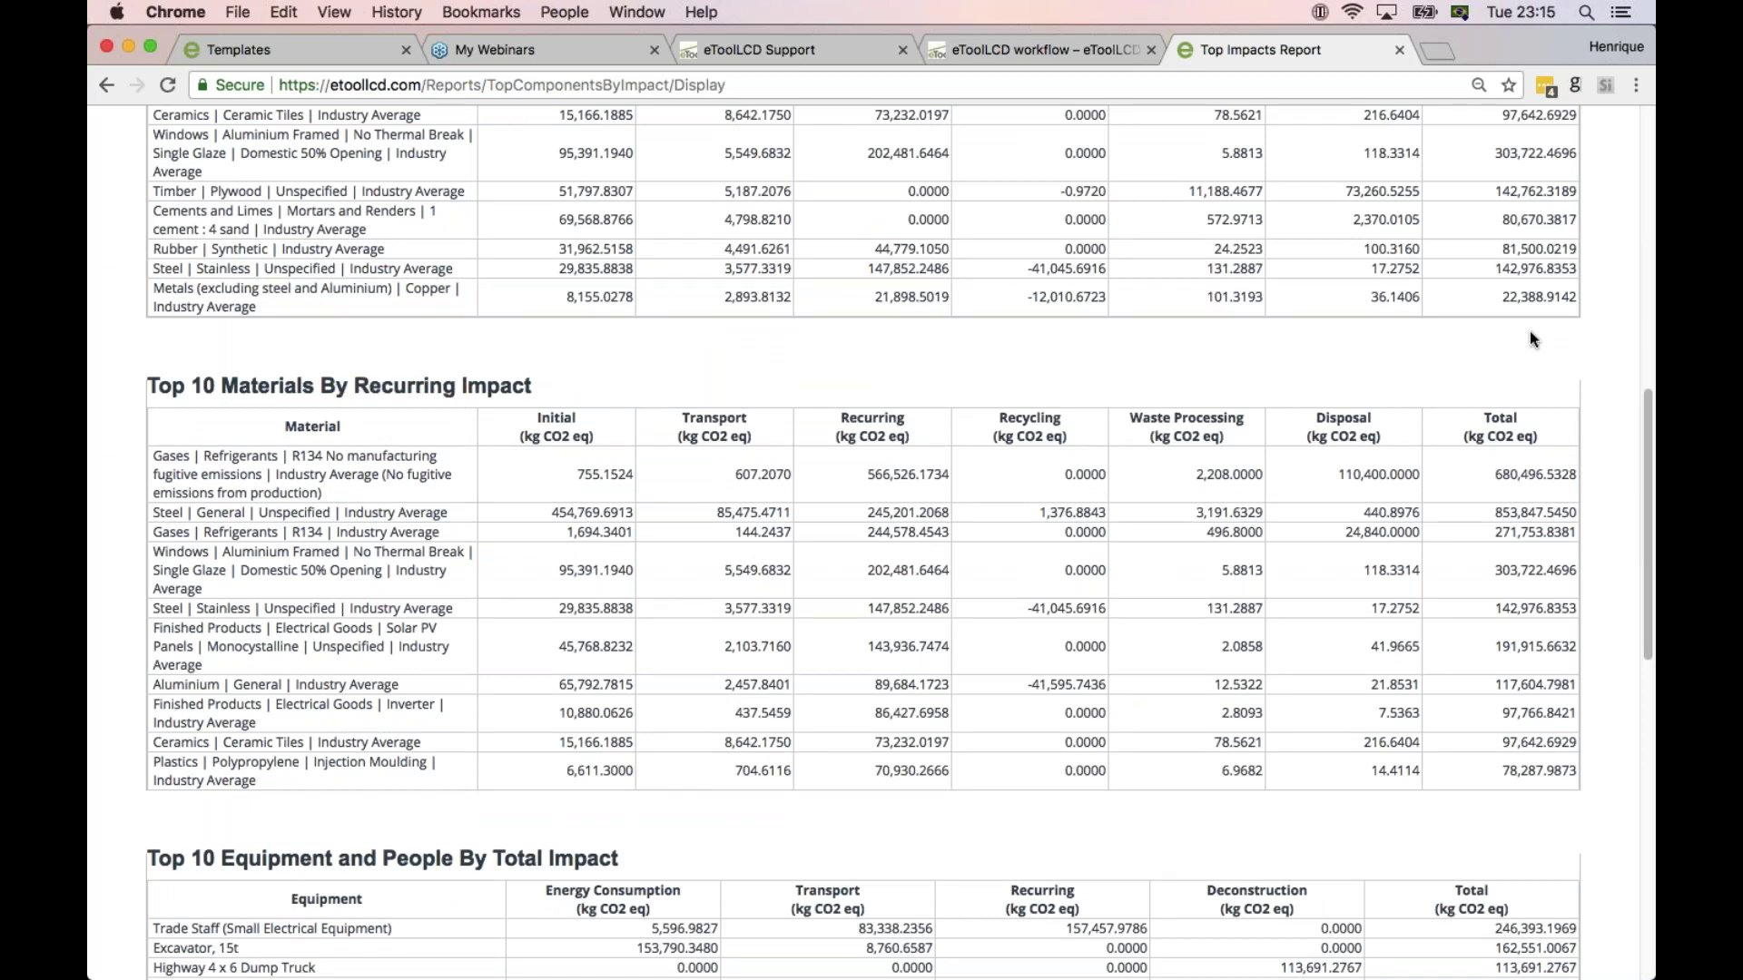
# - Jump back to the report top and select the Top 10 Materials By Total Impact heading
pyautogui.scroll(-5, 1527, 334)
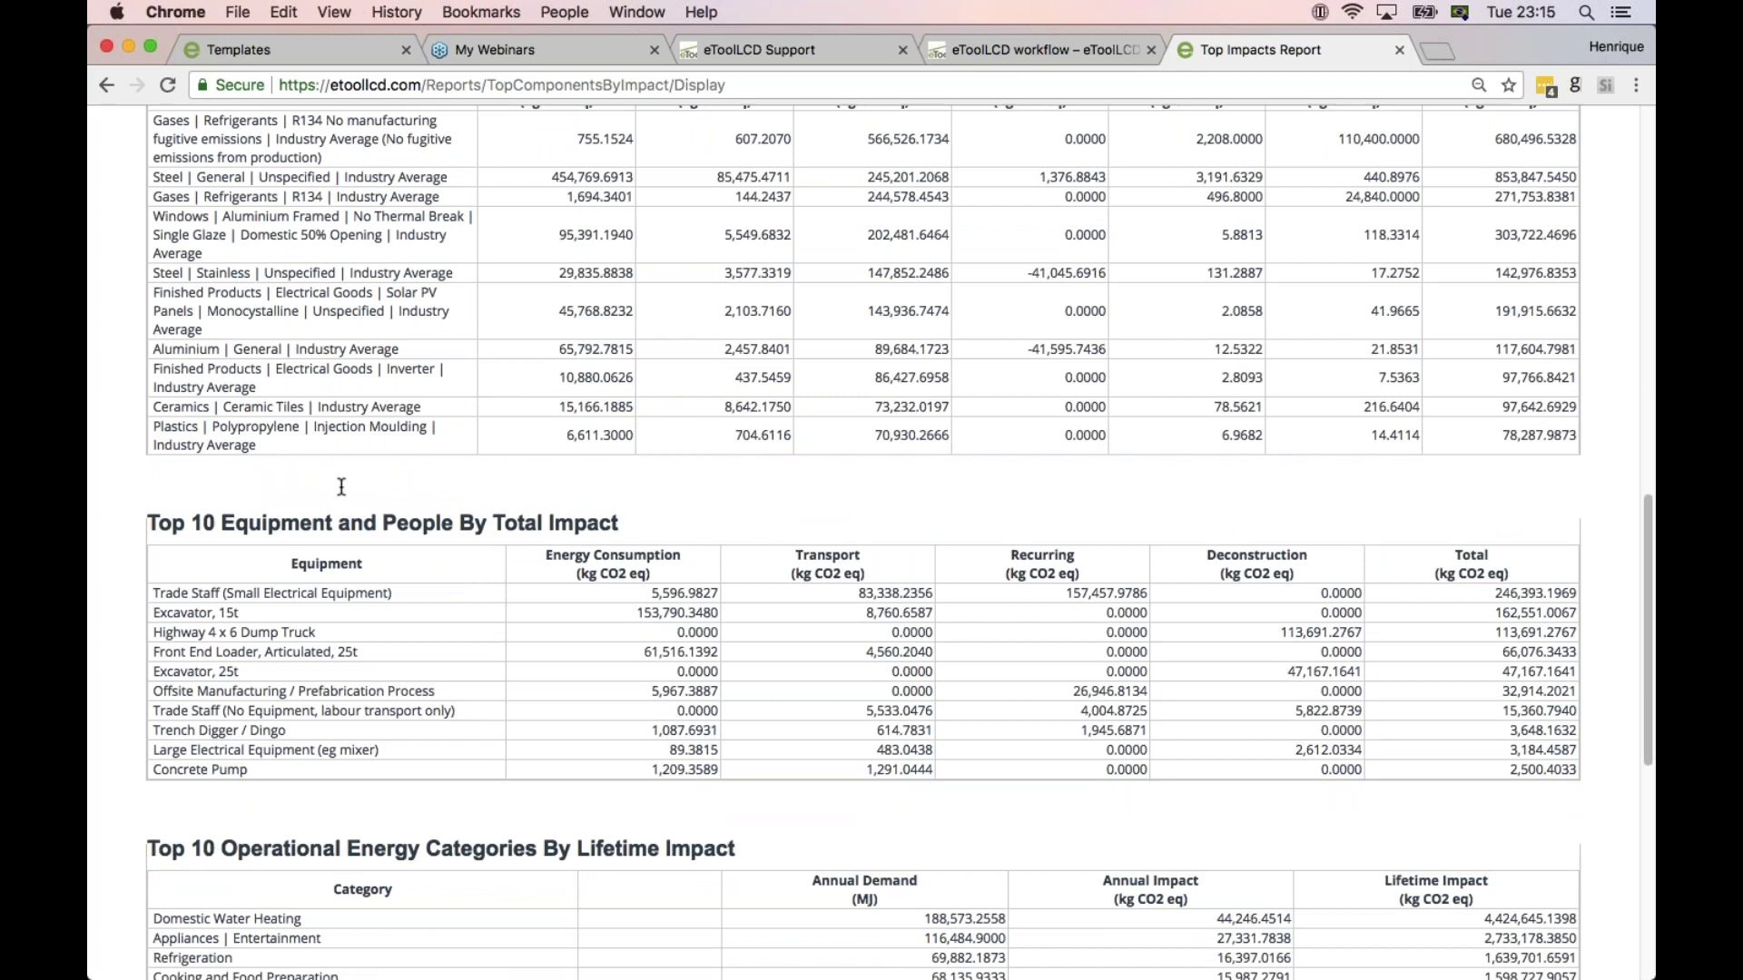
pyautogui.scroll(-4, 566, 511)
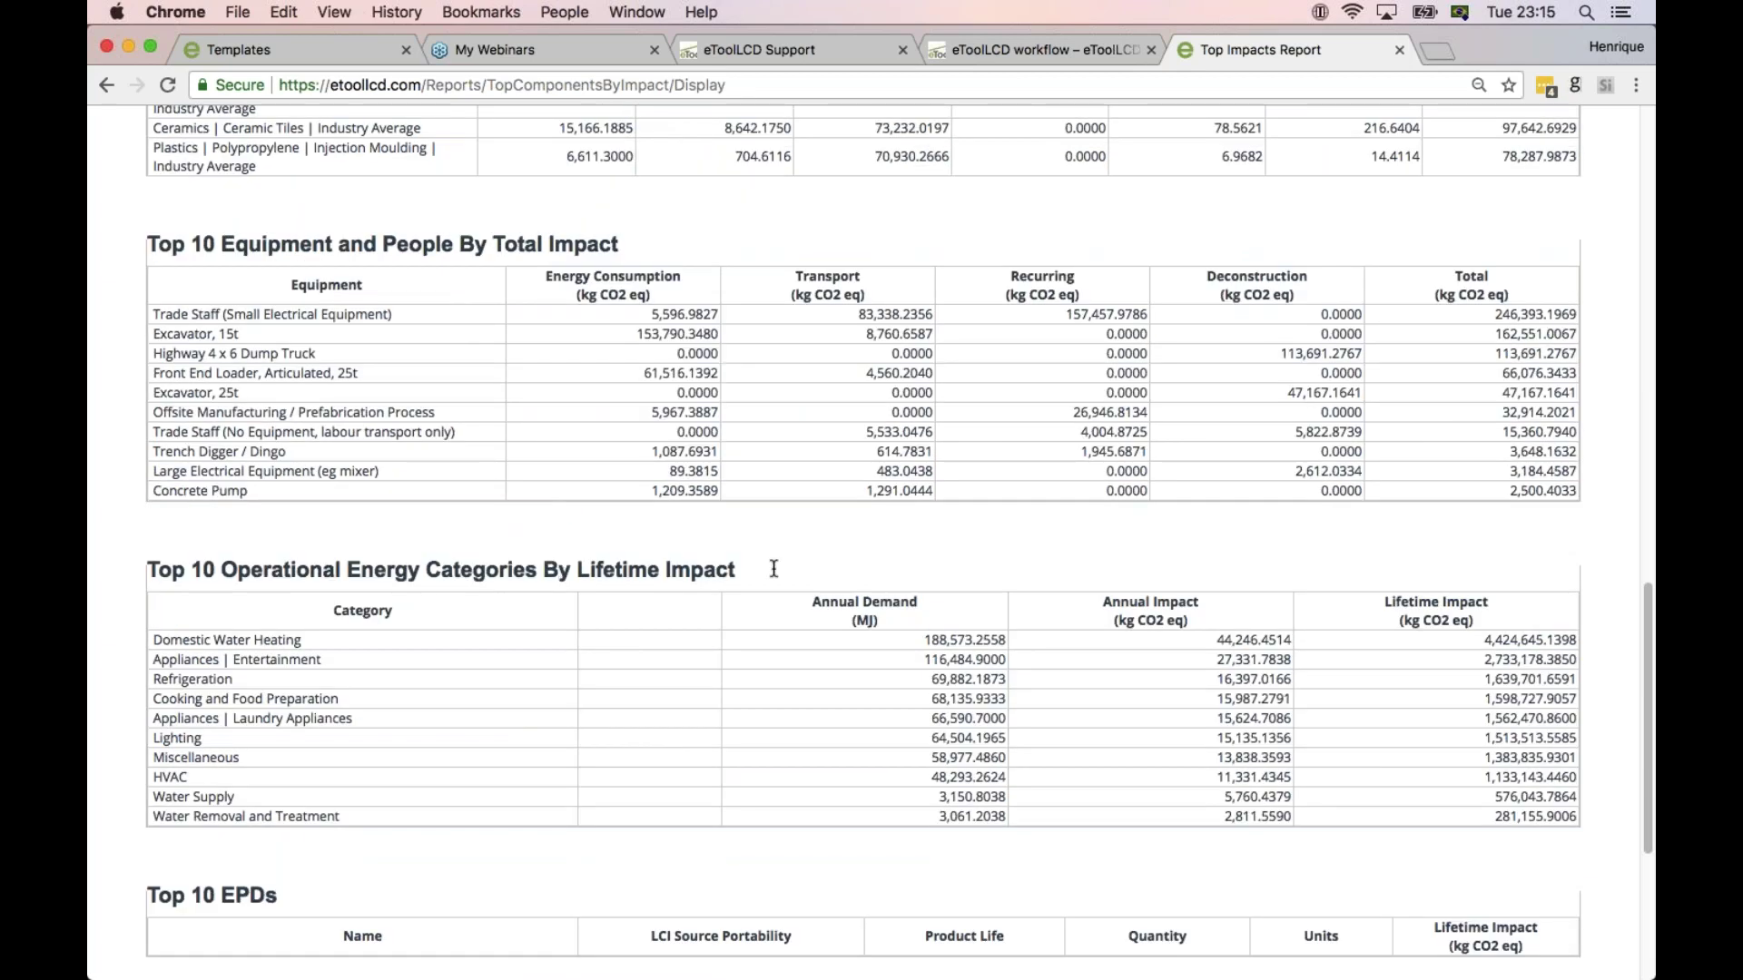
pyautogui.scroll(1, 774, 569)
pyautogui.press('Home')
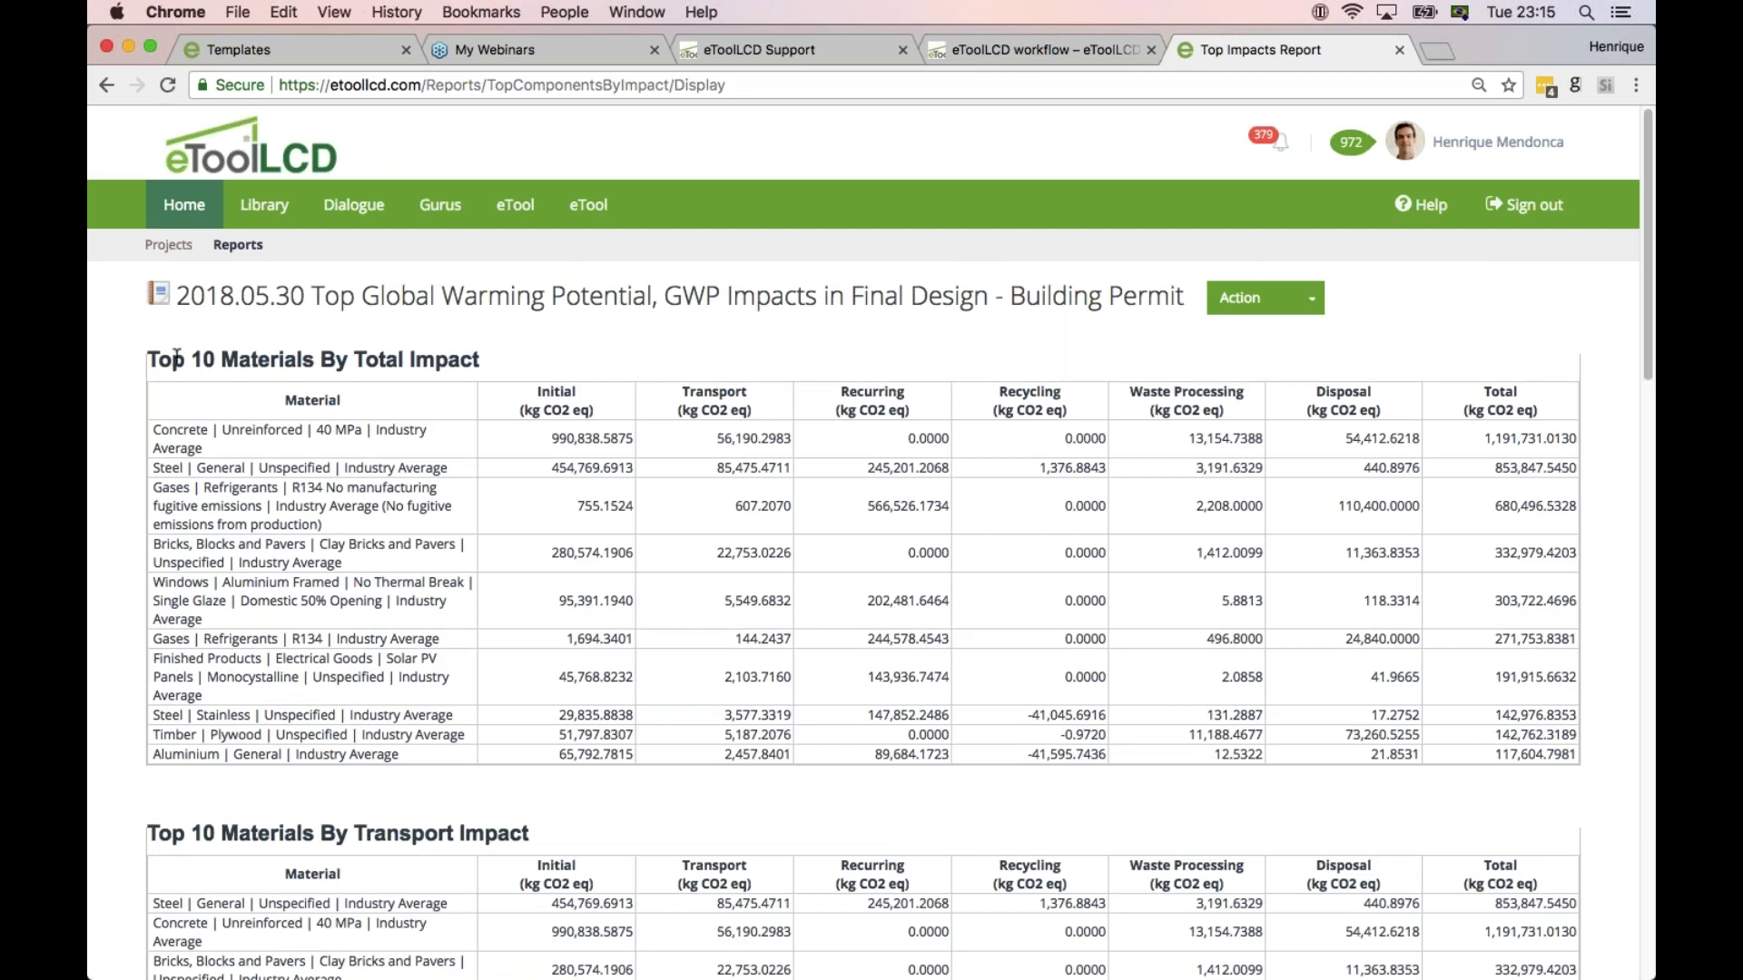
pyautogui.moveTo(143, 361); pyautogui.dragTo(483, 363)
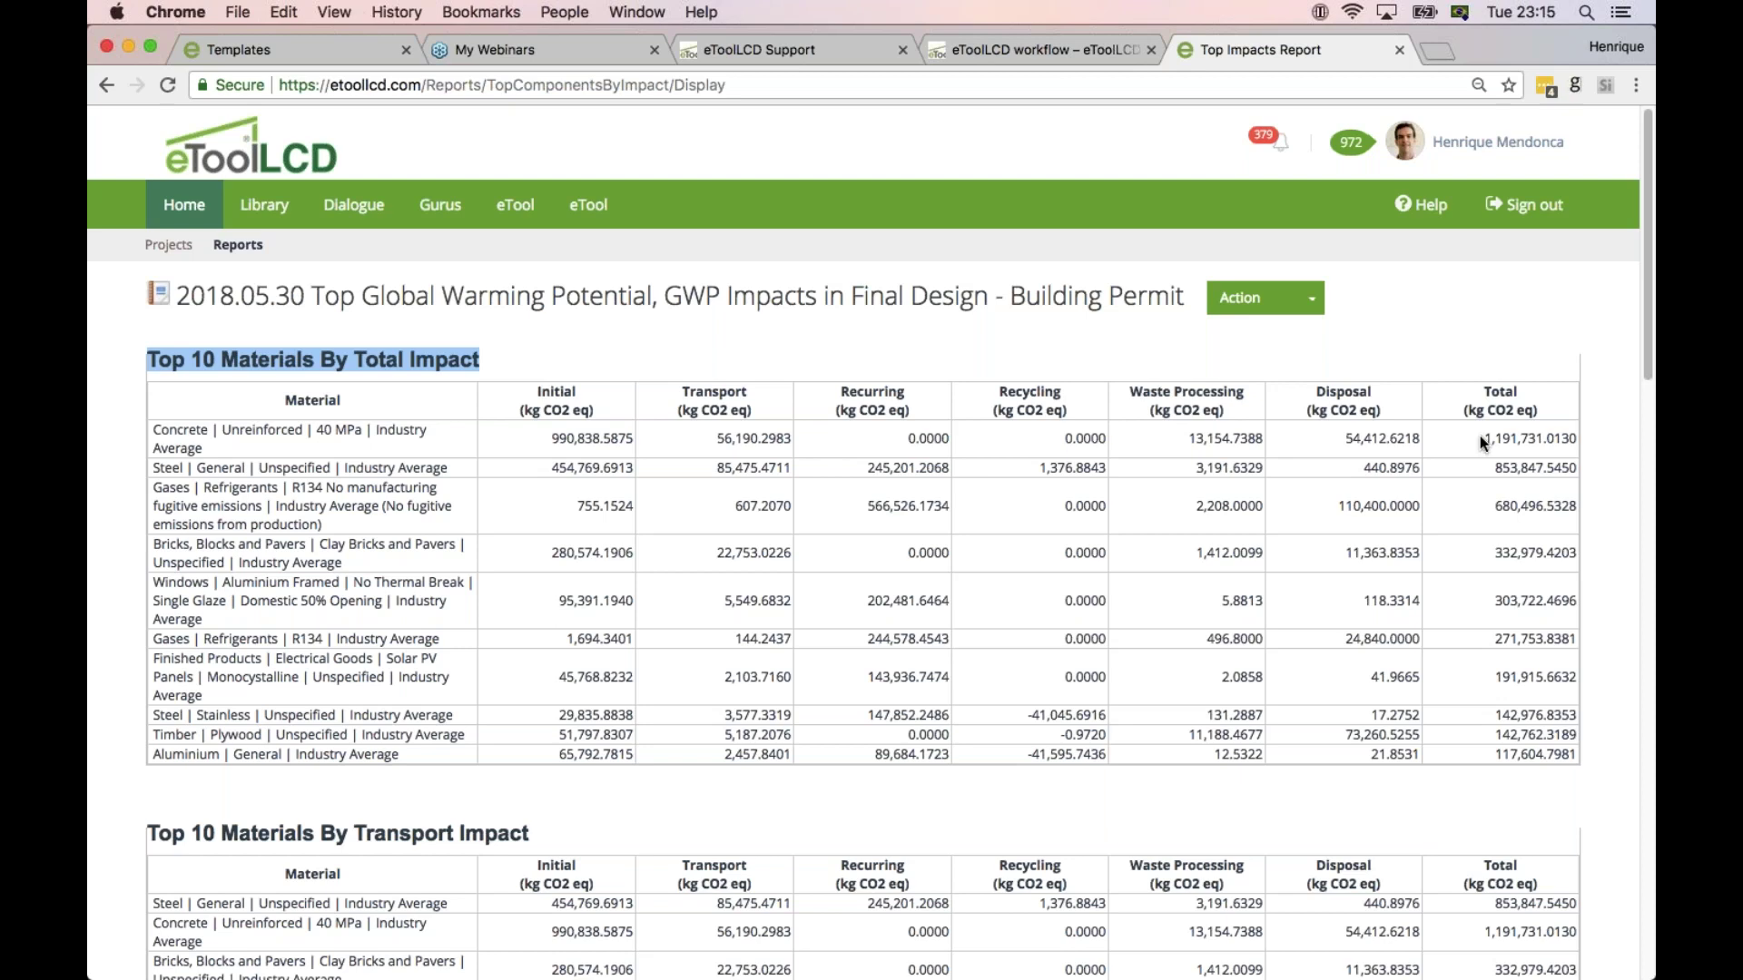
pyautogui.click(155, 492)
pyautogui.moveTo(154, 493); pyautogui.dragTo(346, 491)
pyautogui.click(334, 491)
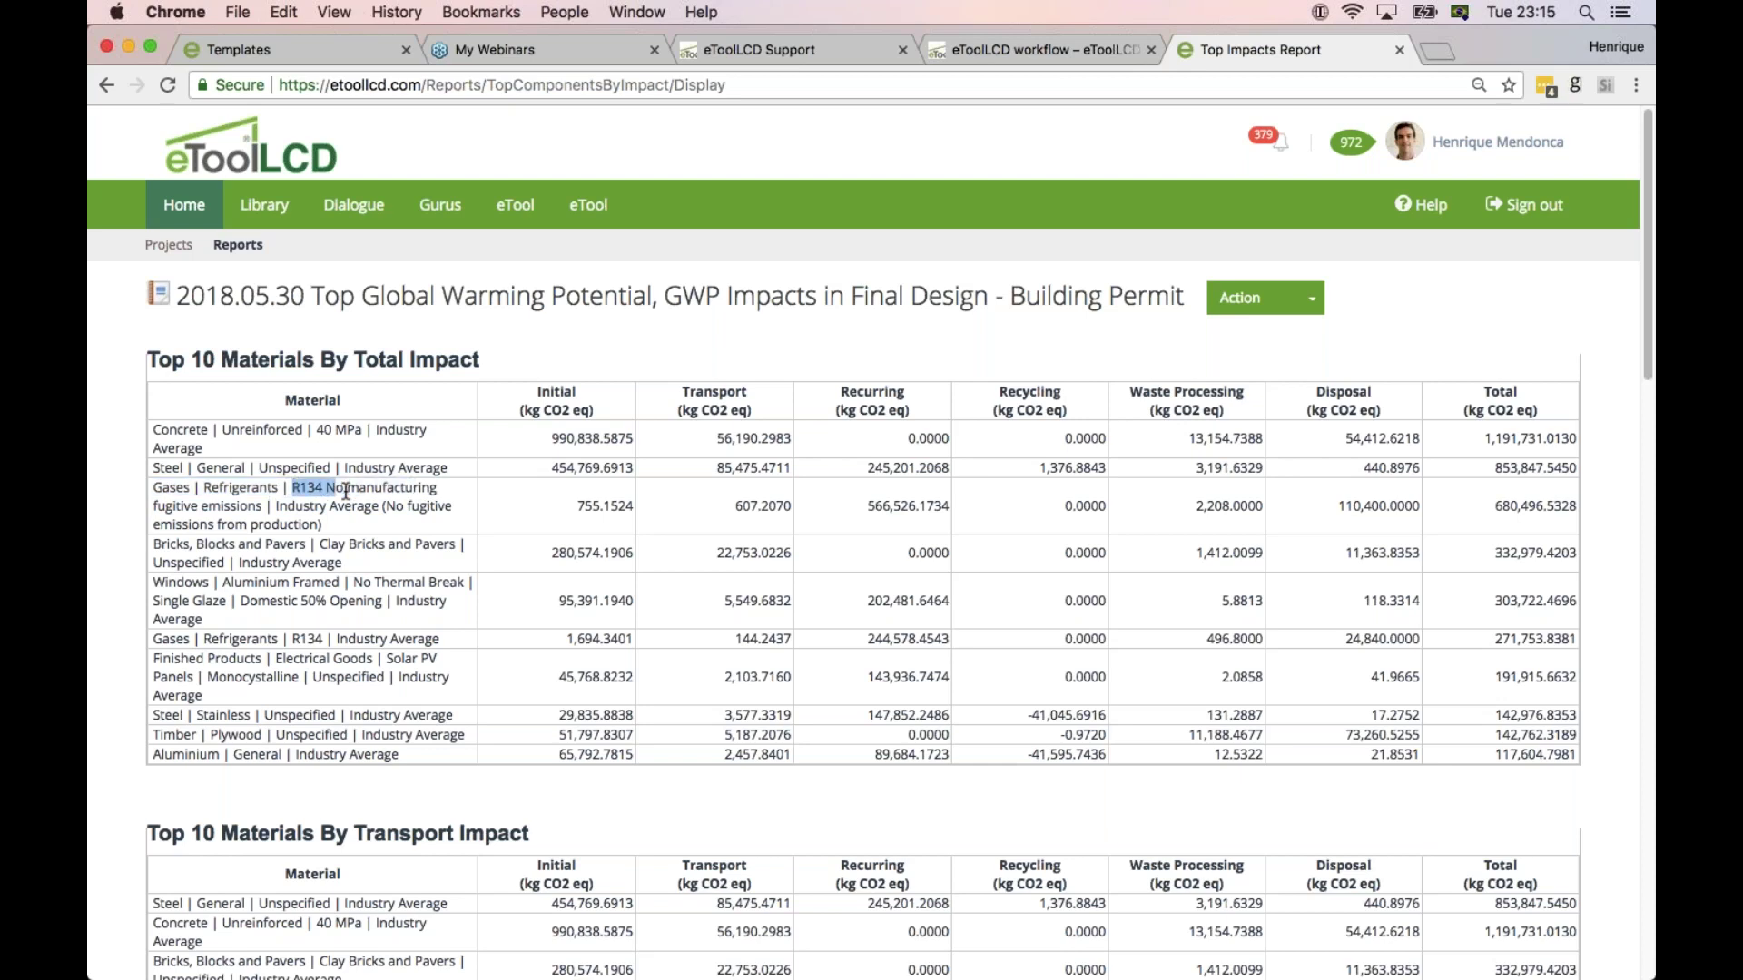
pyautogui.click(156, 511)
pyautogui.moveTo(156, 510); pyautogui.dragTo(265, 509)
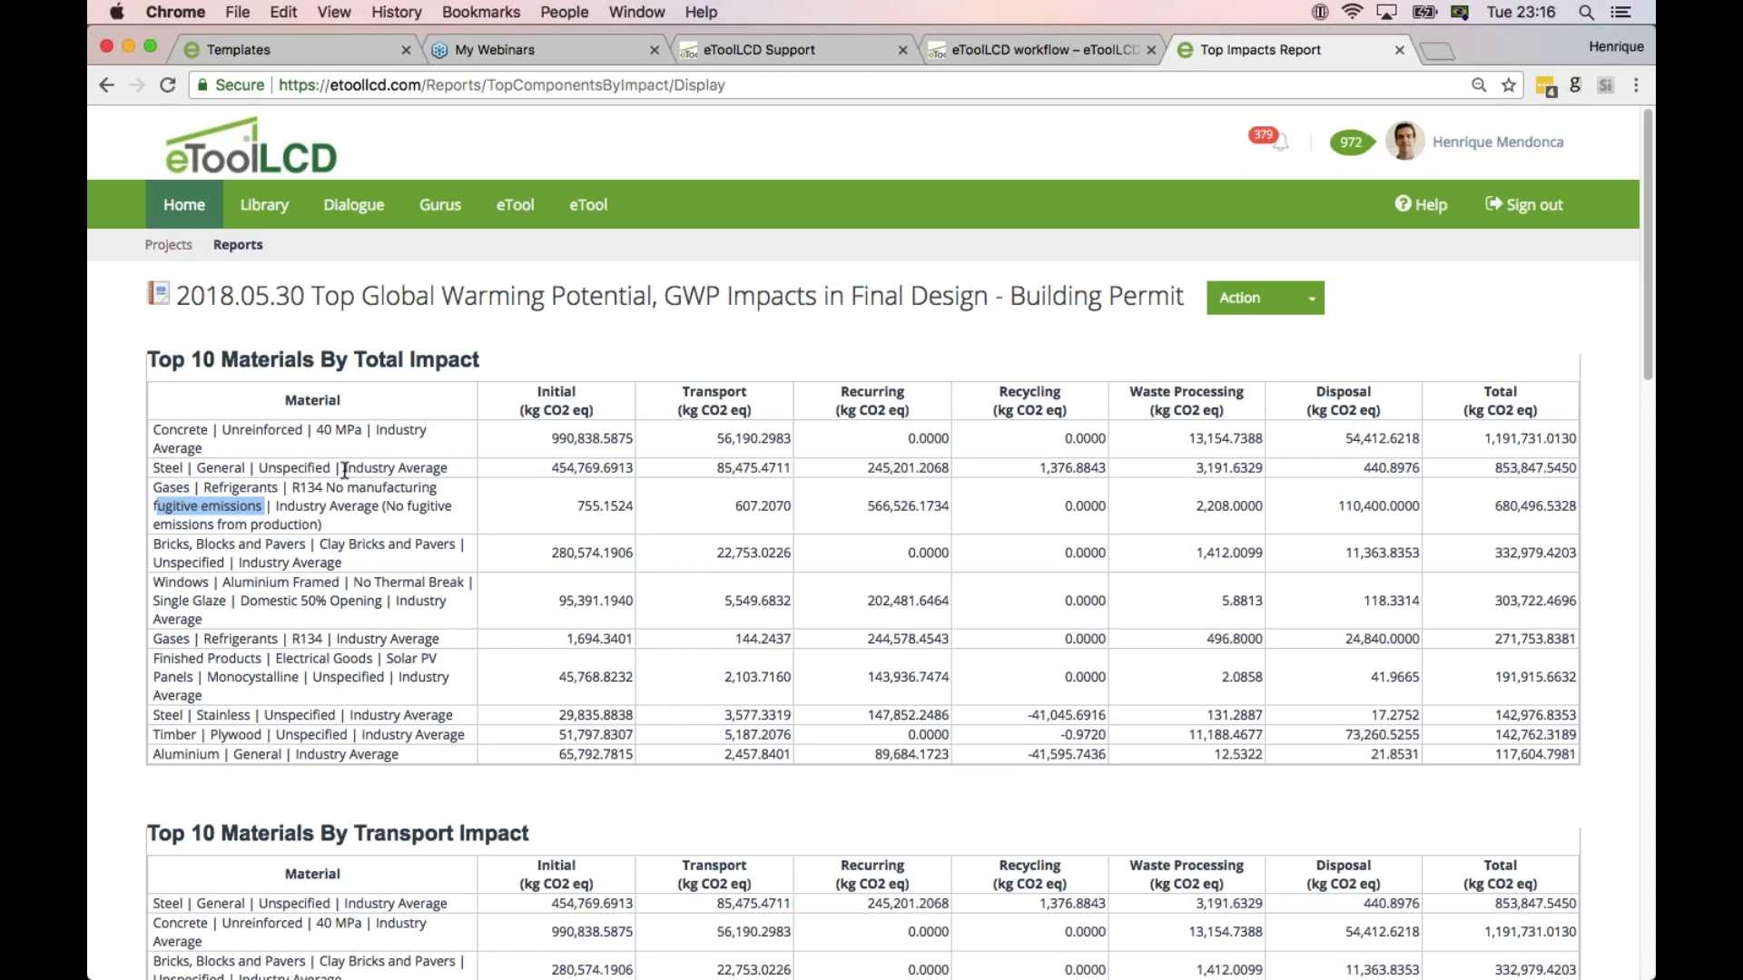
pyautogui.moveTo(153, 429); pyautogui.dragTo(192, 468)
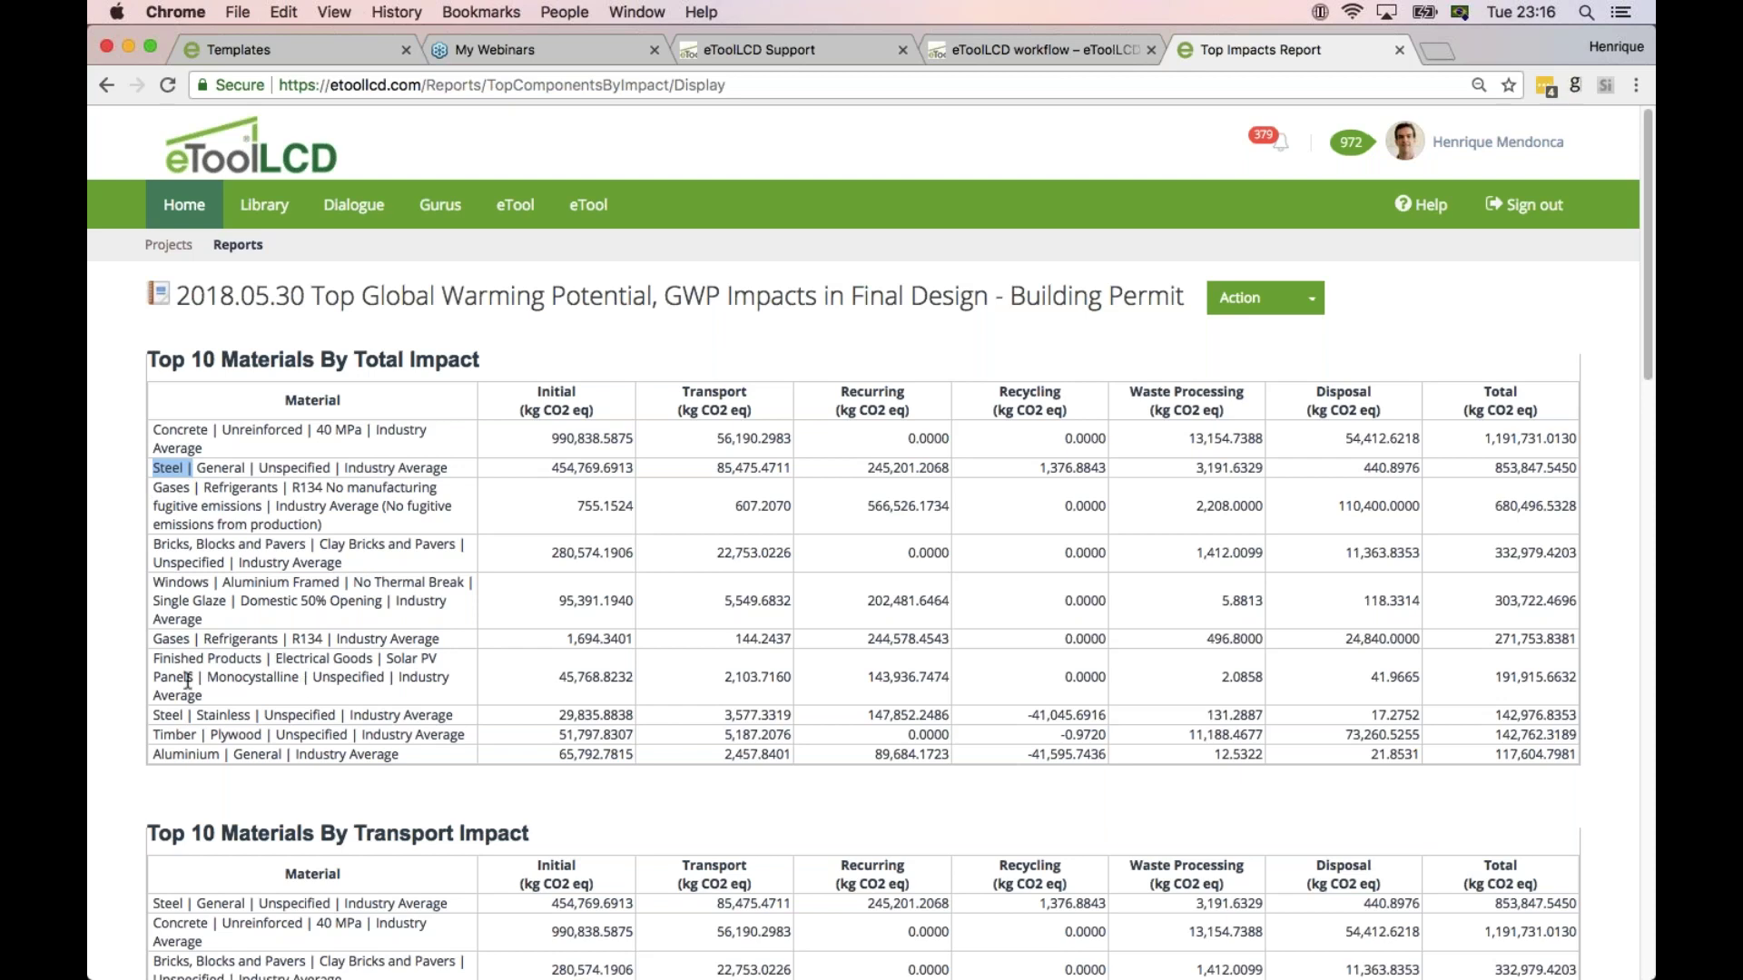
pyautogui.moveTo(193, 679); pyautogui.dragTo(386, 660)
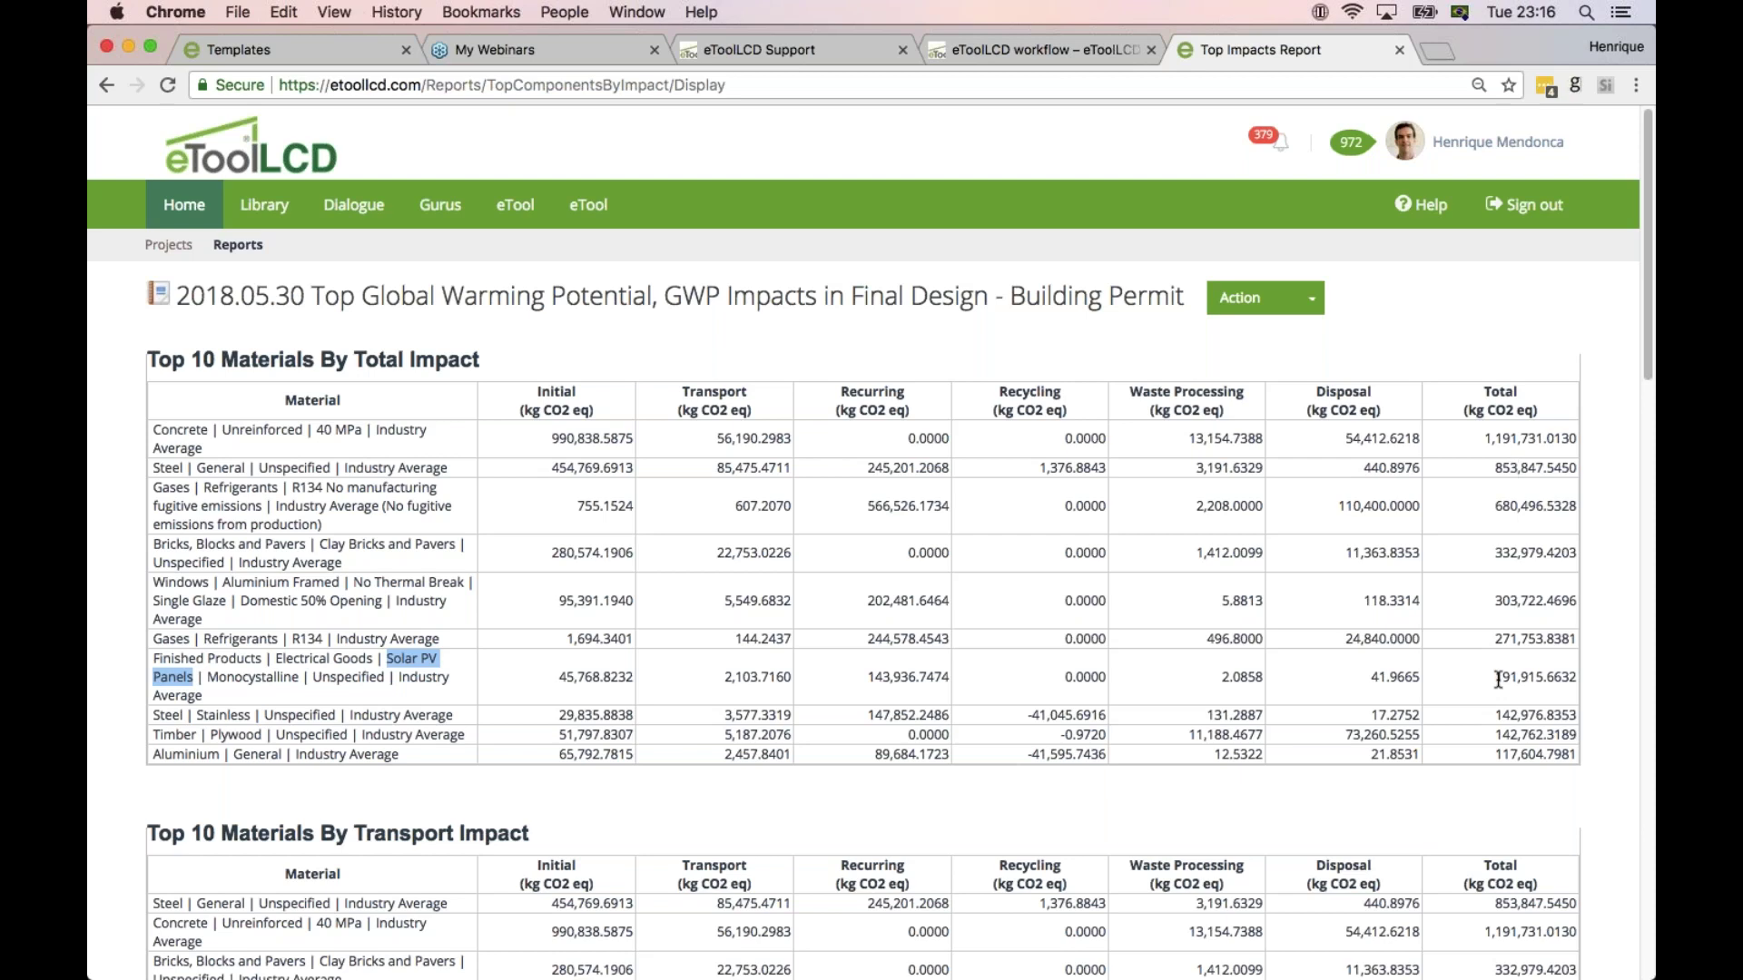
pyautogui.moveTo(1495, 677); pyautogui.dragTo(1515, 673)
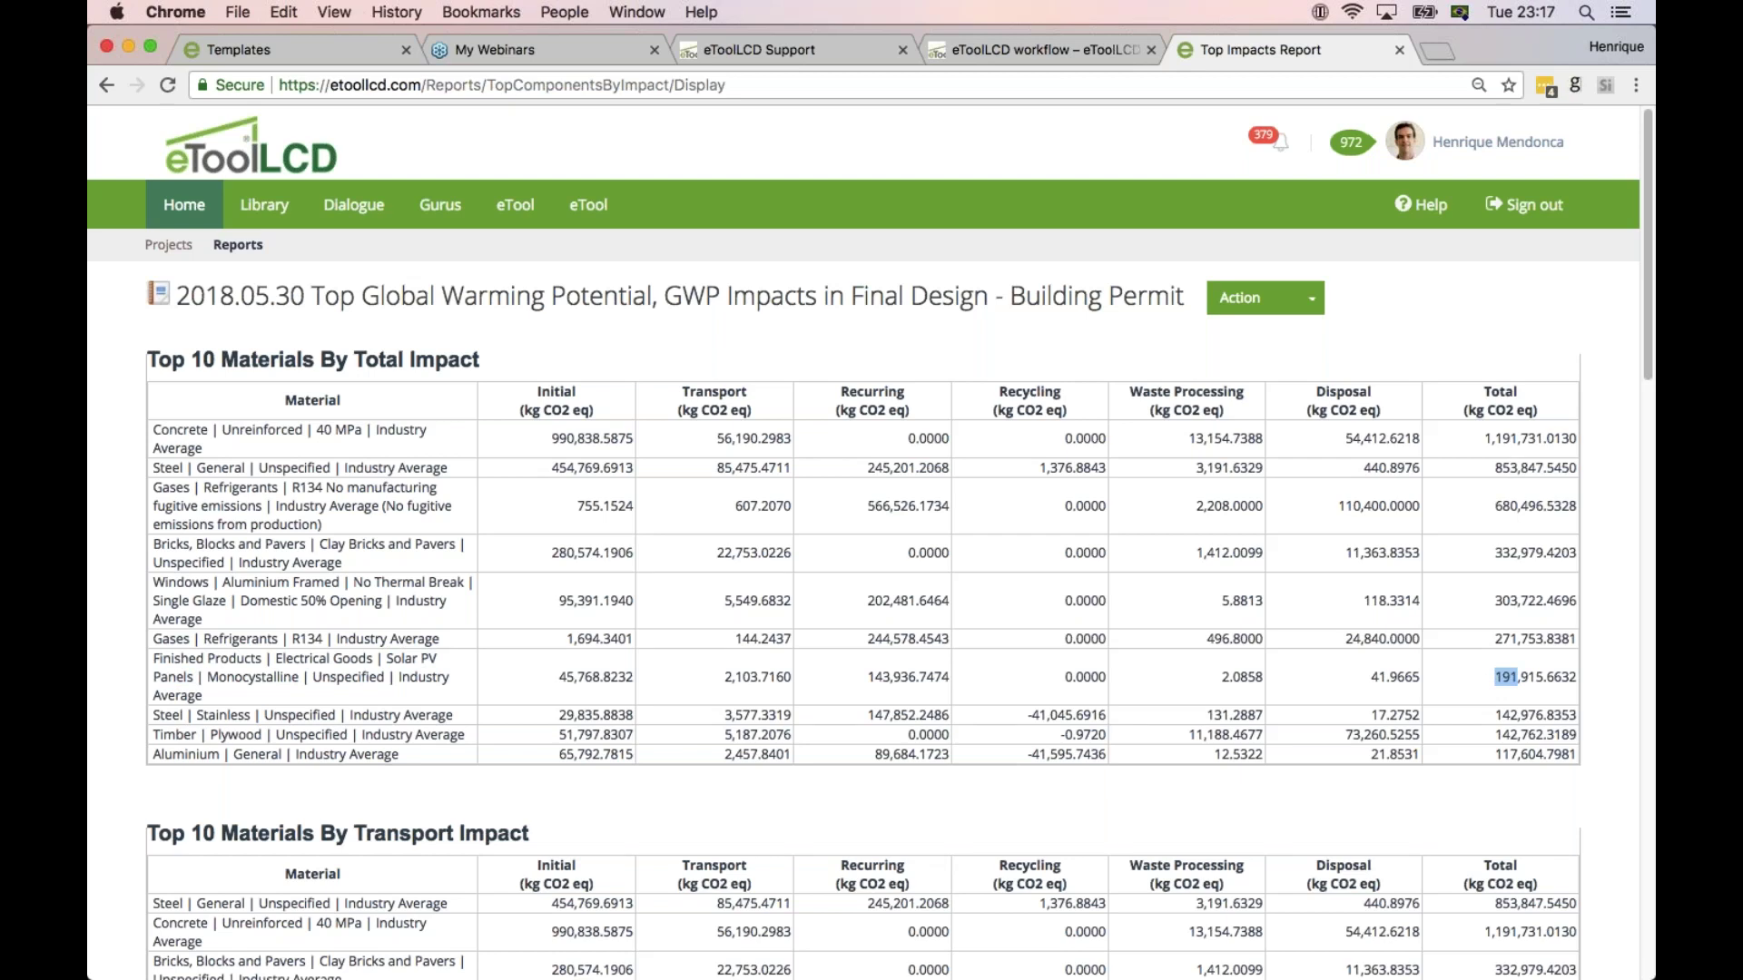
pyautogui.click(1478, 443)
pyautogui.scroll(-1, 440, 499)
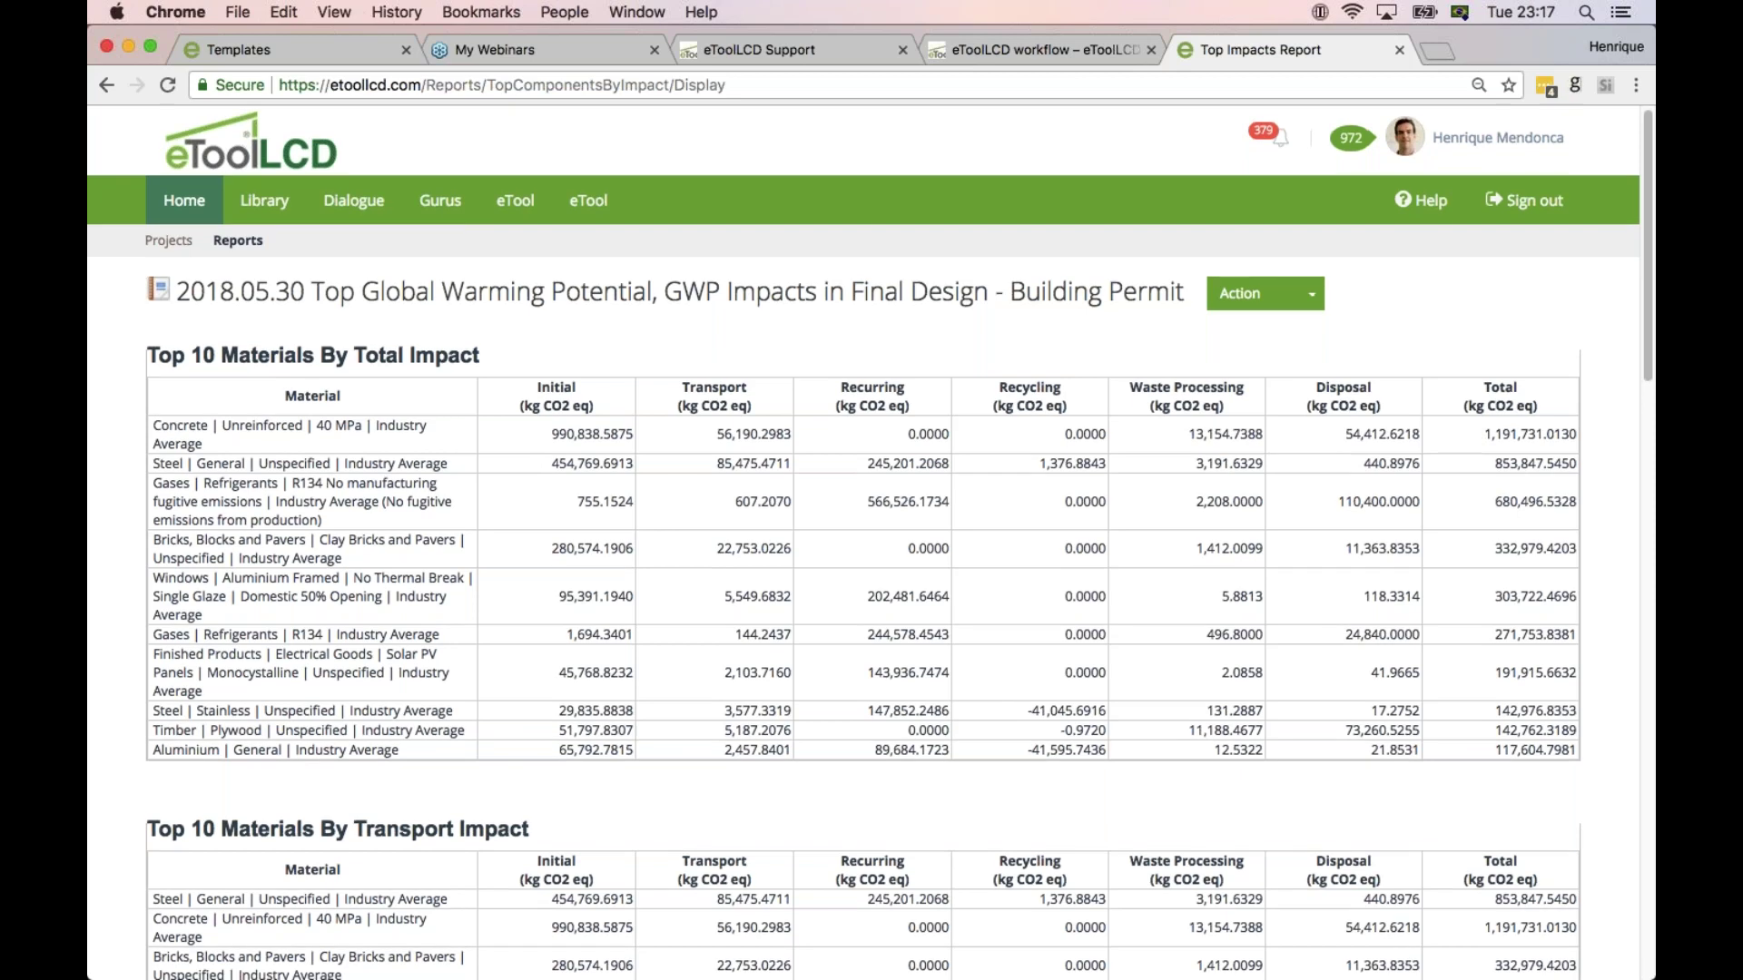
# - Scroll to the Top 10 Materials By Transport Impact table and highlight its Transport column
pyautogui.scroll(-3, 525, 563)
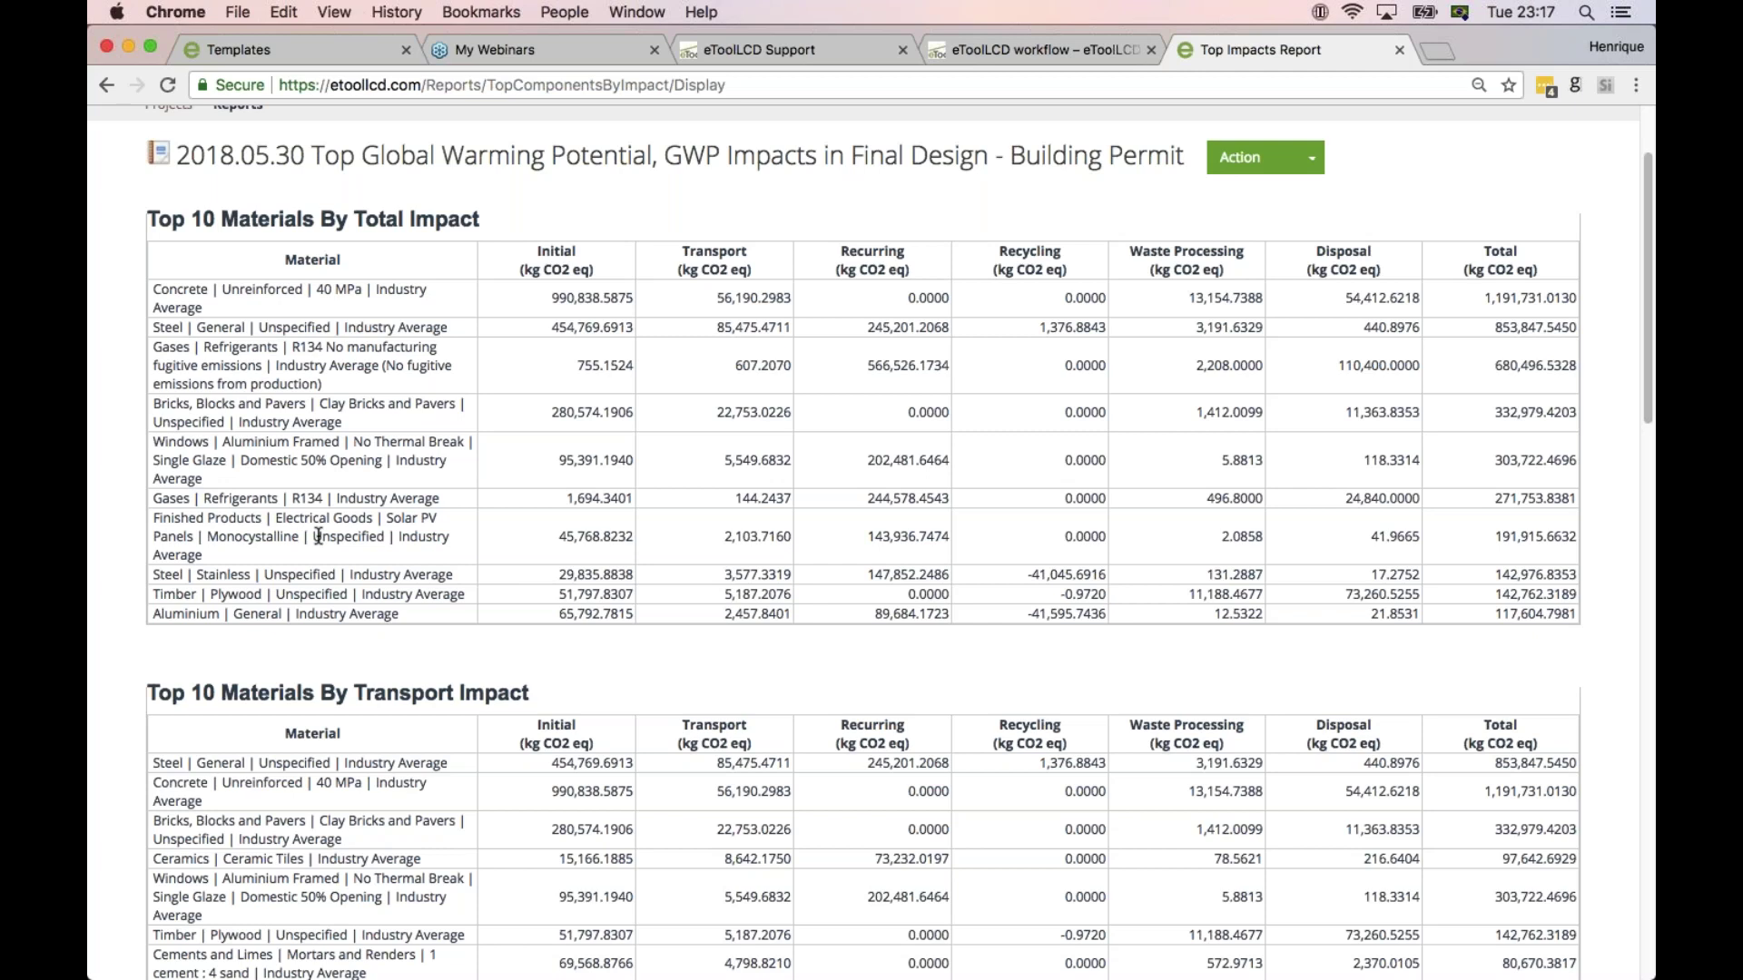
pyautogui.scroll(-1, 319, 537)
pyautogui.scroll(-2, 319, 536)
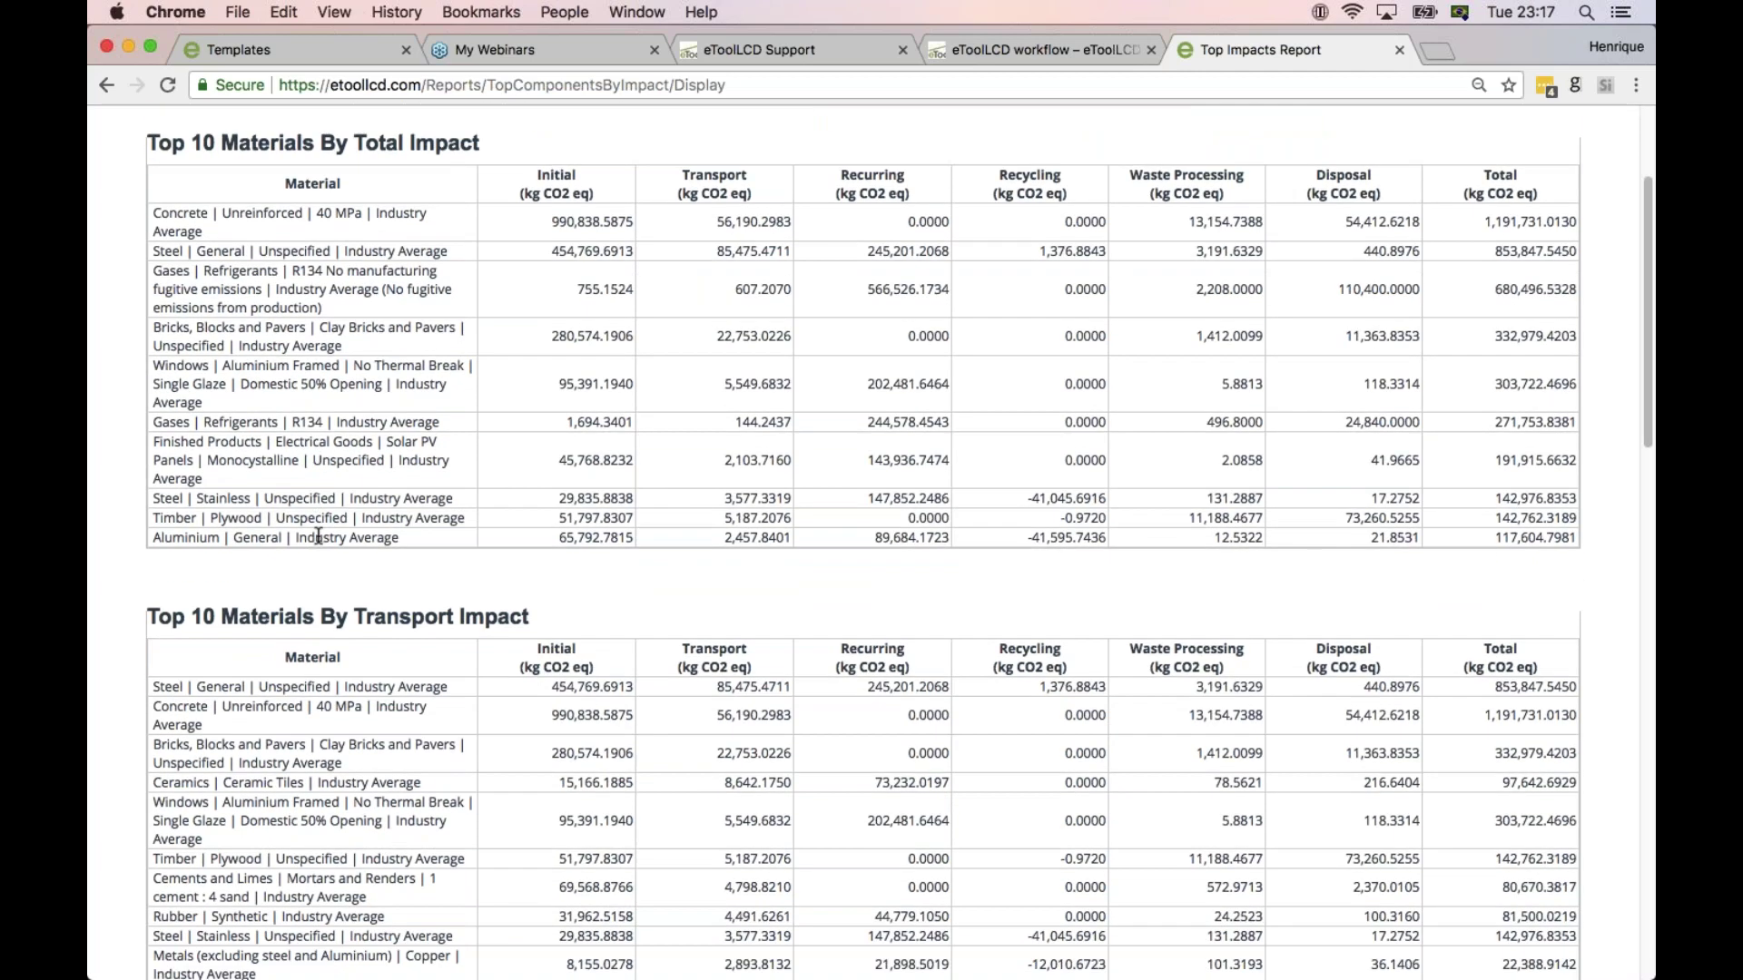
pyautogui.scroll(-4, 547, 504)
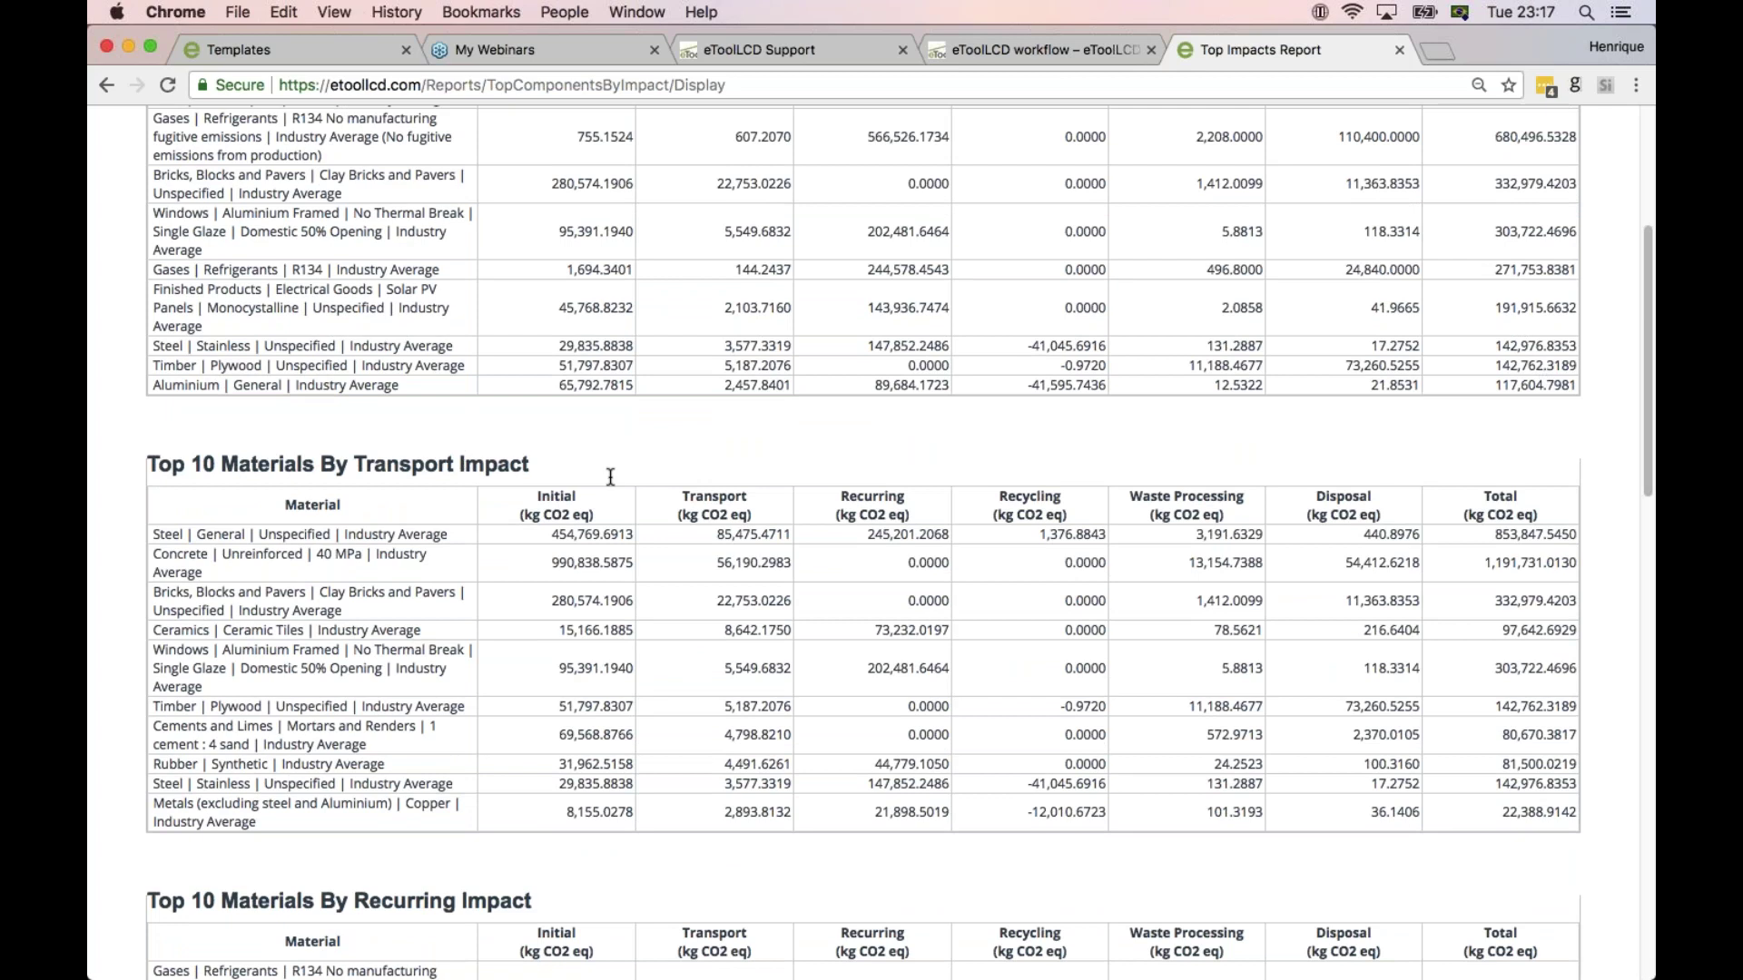
pyautogui.moveTo(676, 495); pyautogui.dragTo(701, 536)
pyautogui.moveTo(822, 473)
pyautogui.mouseDown()
pyautogui.moveTo(737, 460)
pyautogui.moveTo(650, 498)
pyautogui.moveTo(672, 795)
pyautogui.moveTo(695, 831)
pyautogui.moveTo(768, 851)
pyautogui.moveTo(797, 836)
pyautogui.moveTo(832, 714)
pyautogui.moveTo(816, 464)
pyautogui.mouseUp()
pyautogui.click(1647, 465)
# - Scroll to the Recurring Impact table and highlight its Transport and Recycling columns
pyautogui.scroll(-5, 1651, 453)
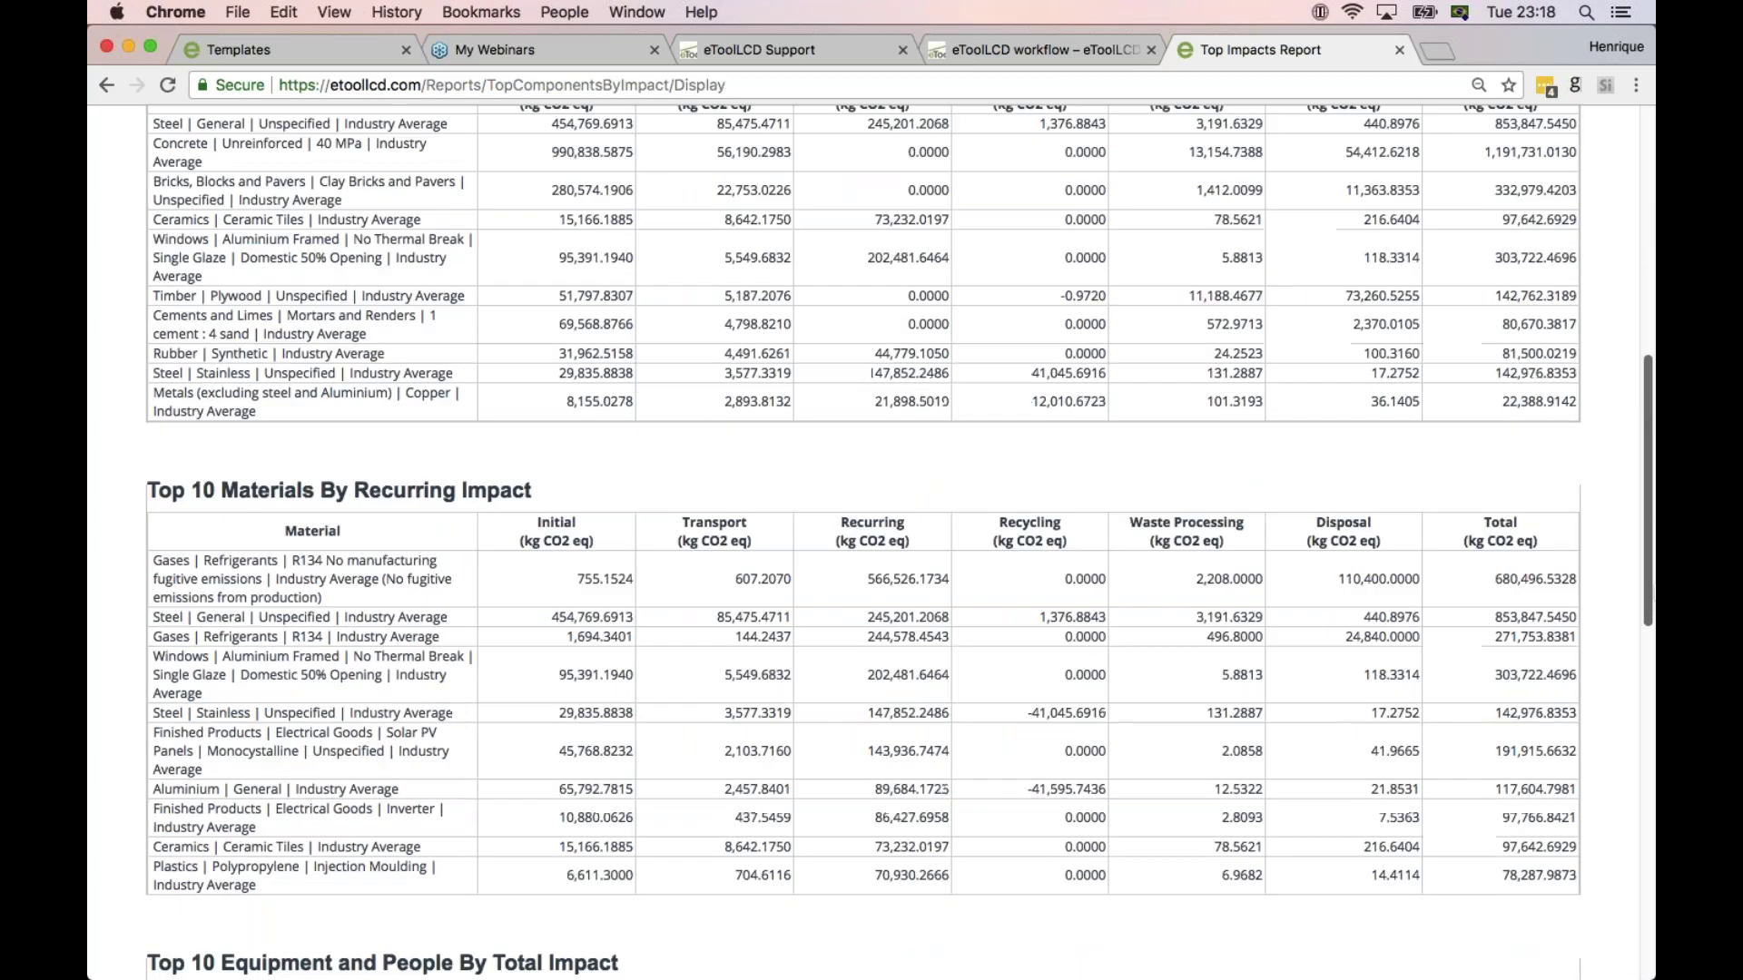
pyautogui.scroll(-2, 899, 542)
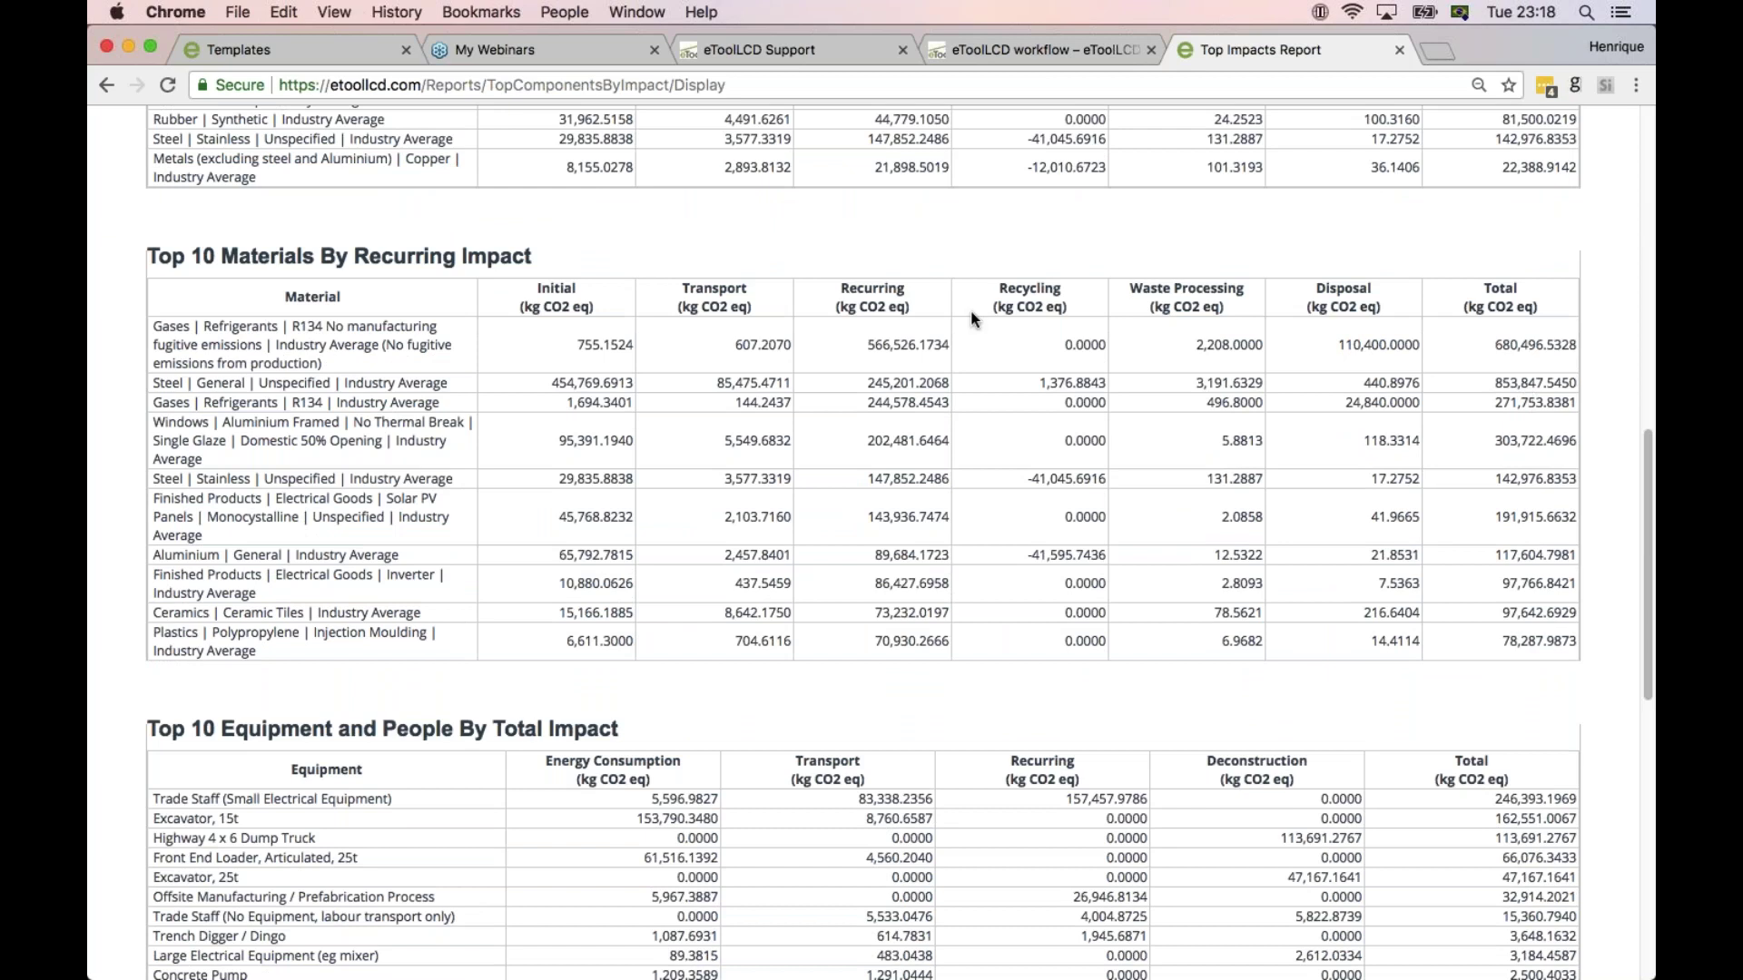
pyautogui.moveTo(919, 245)
pyautogui.mouseDown()
pyautogui.moveTo(809, 247)
pyautogui.moveTo(762, 321)
pyautogui.moveTo(771, 607)
pyautogui.mouseUp()
pyautogui.moveTo(940, 672)
pyautogui.mouseDown()
pyautogui.moveTo(981, 550)
pyautogui.moveTo(975, 405)
pyautogui.mouseUp()
# - Scroll through Equipment and People, Operational Energy and EPD tables, then return to the design page
pyautogui.scroll(-5, 616, 473)
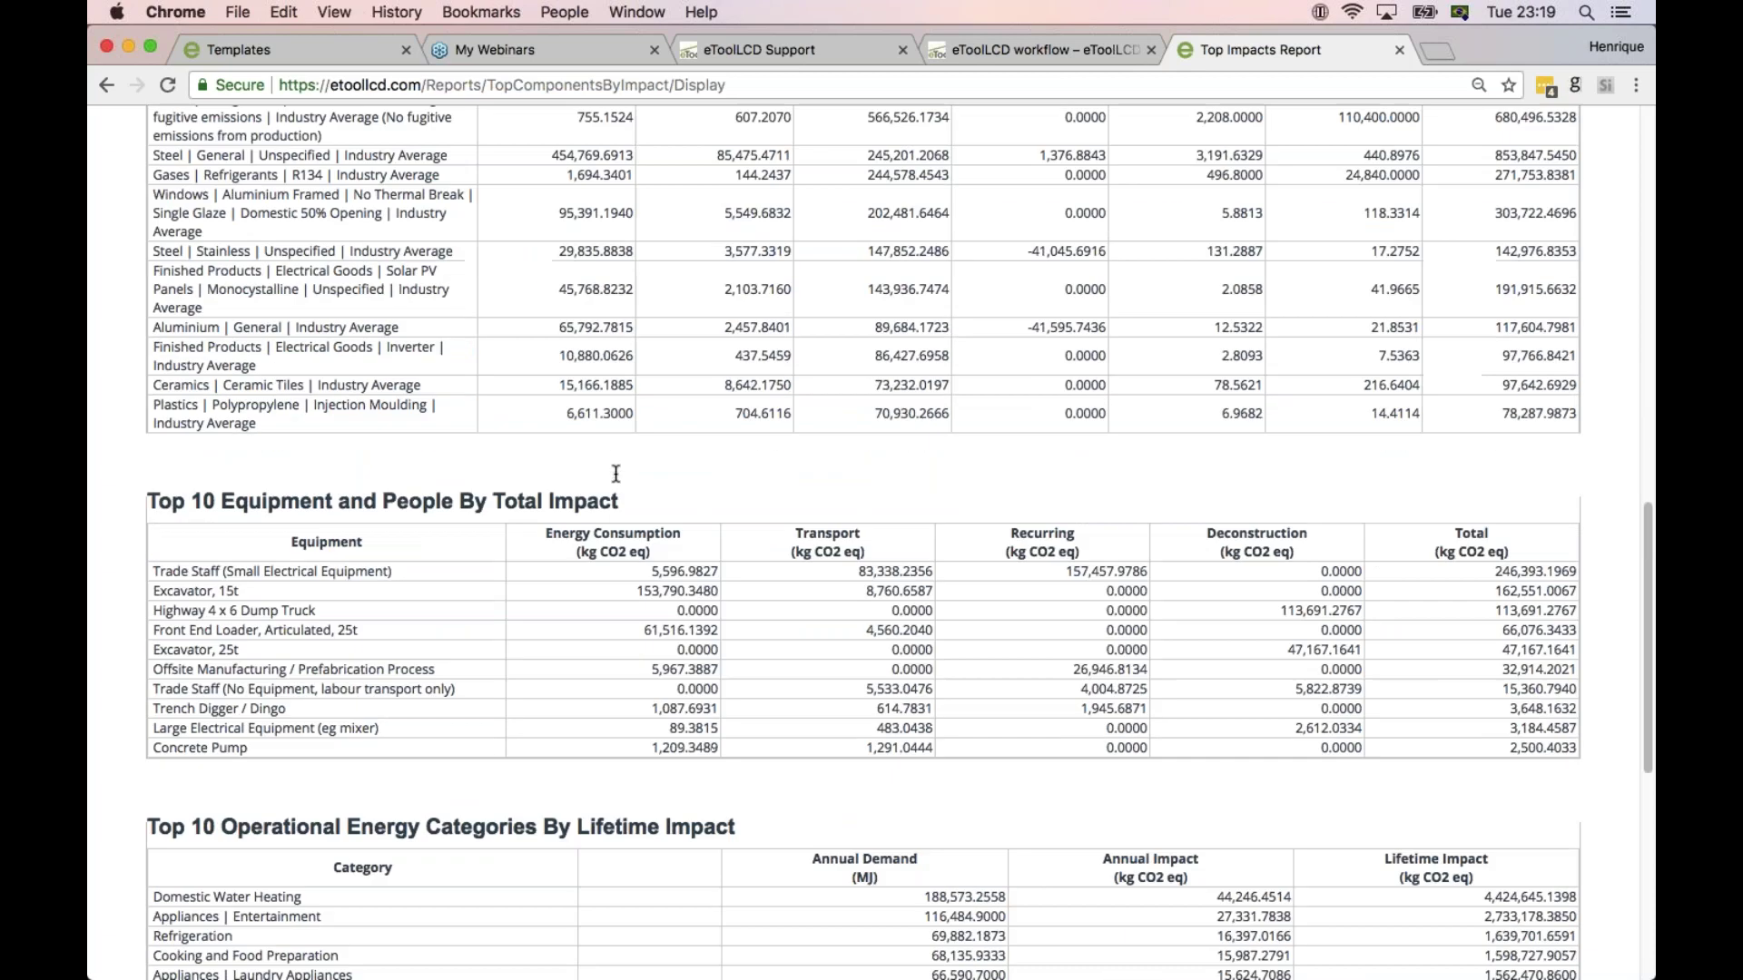
pyautogui.scroll(-1, 616, 473)
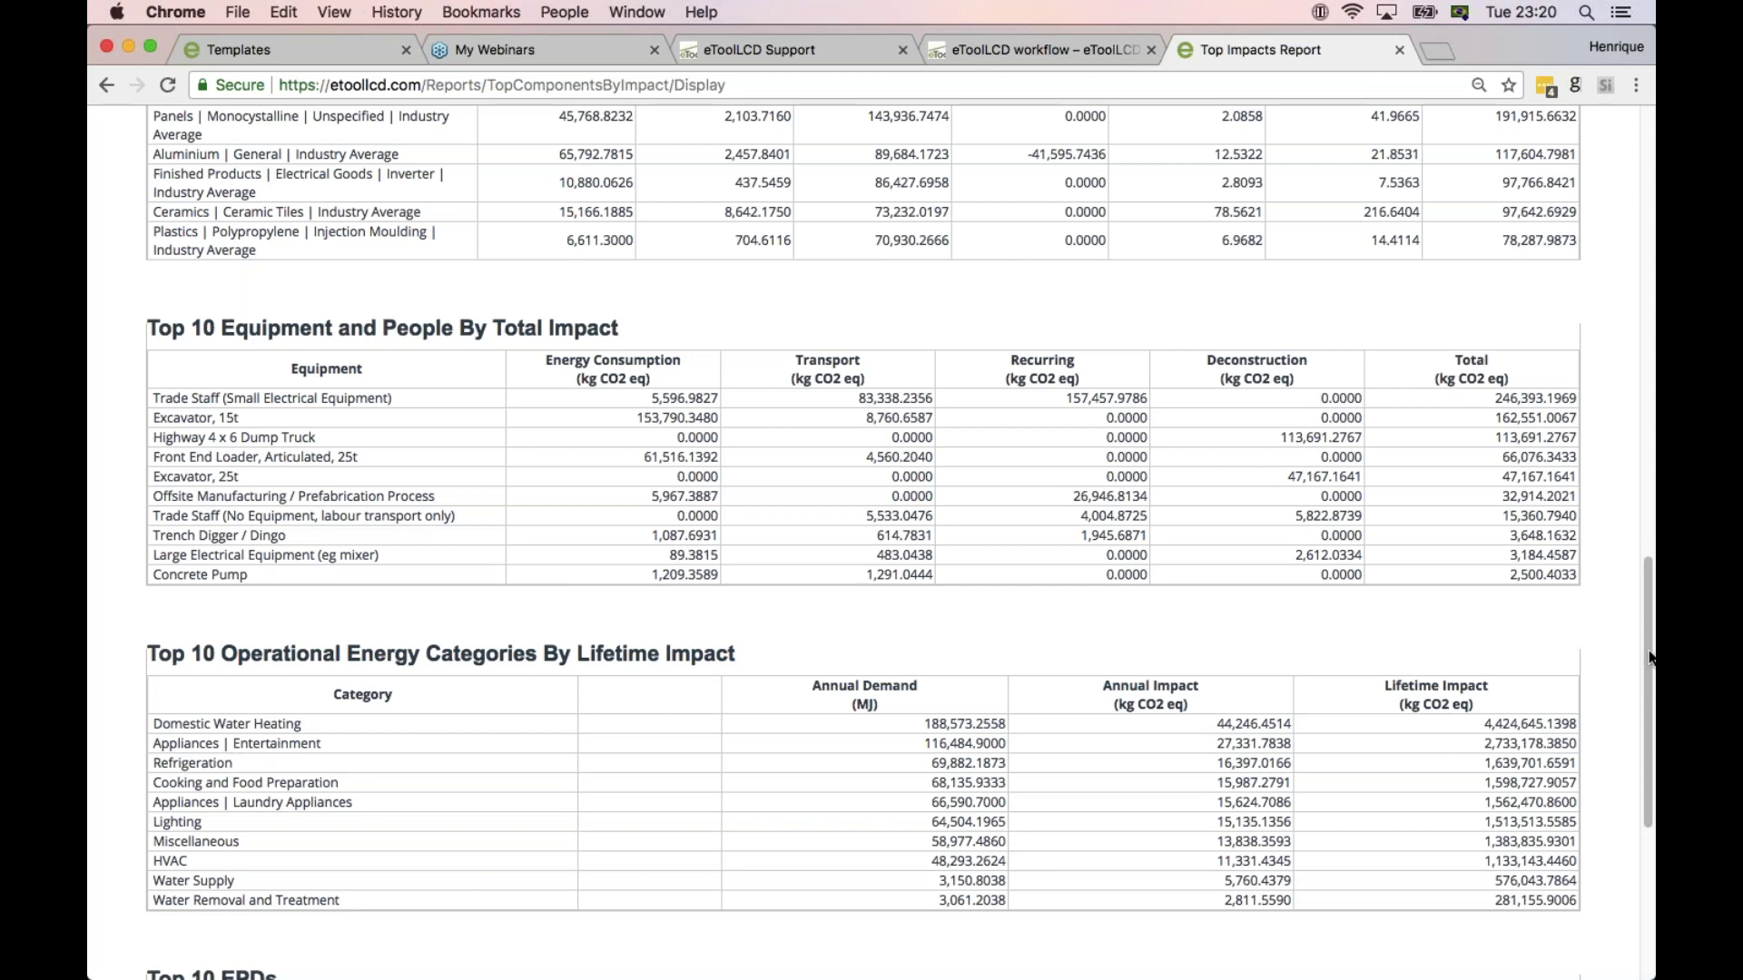
pyautogui.scroll(-3, 1649, 655)
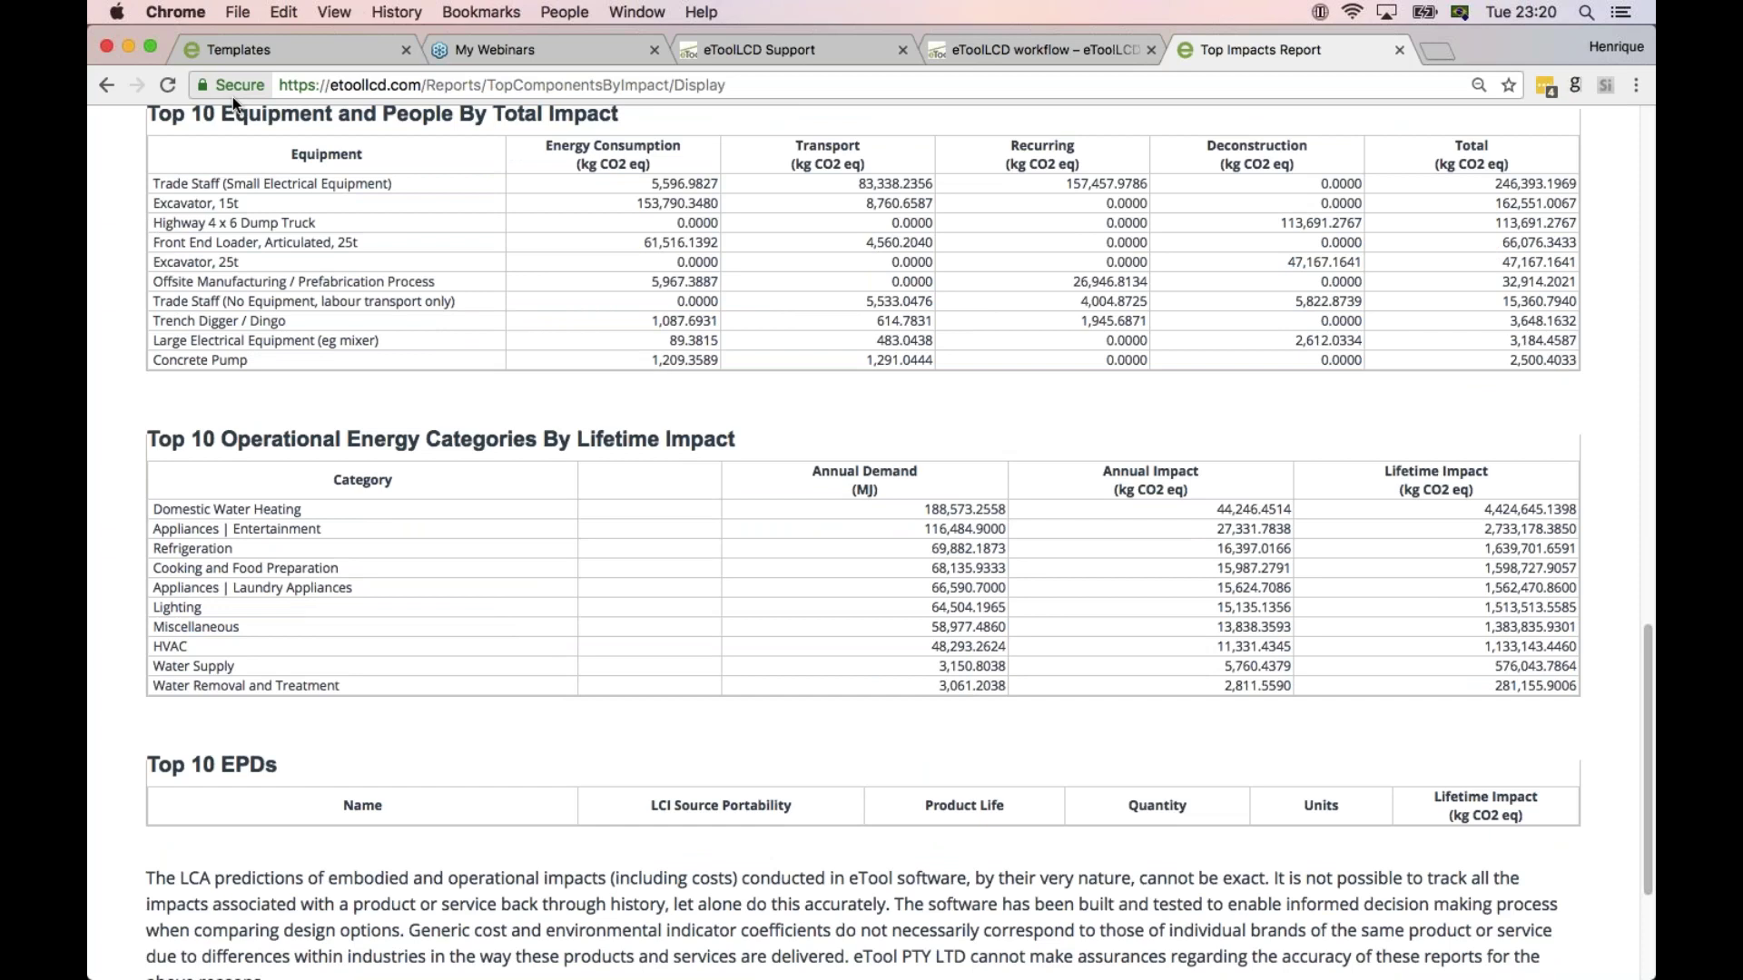
pyautogui.click(106, 85)
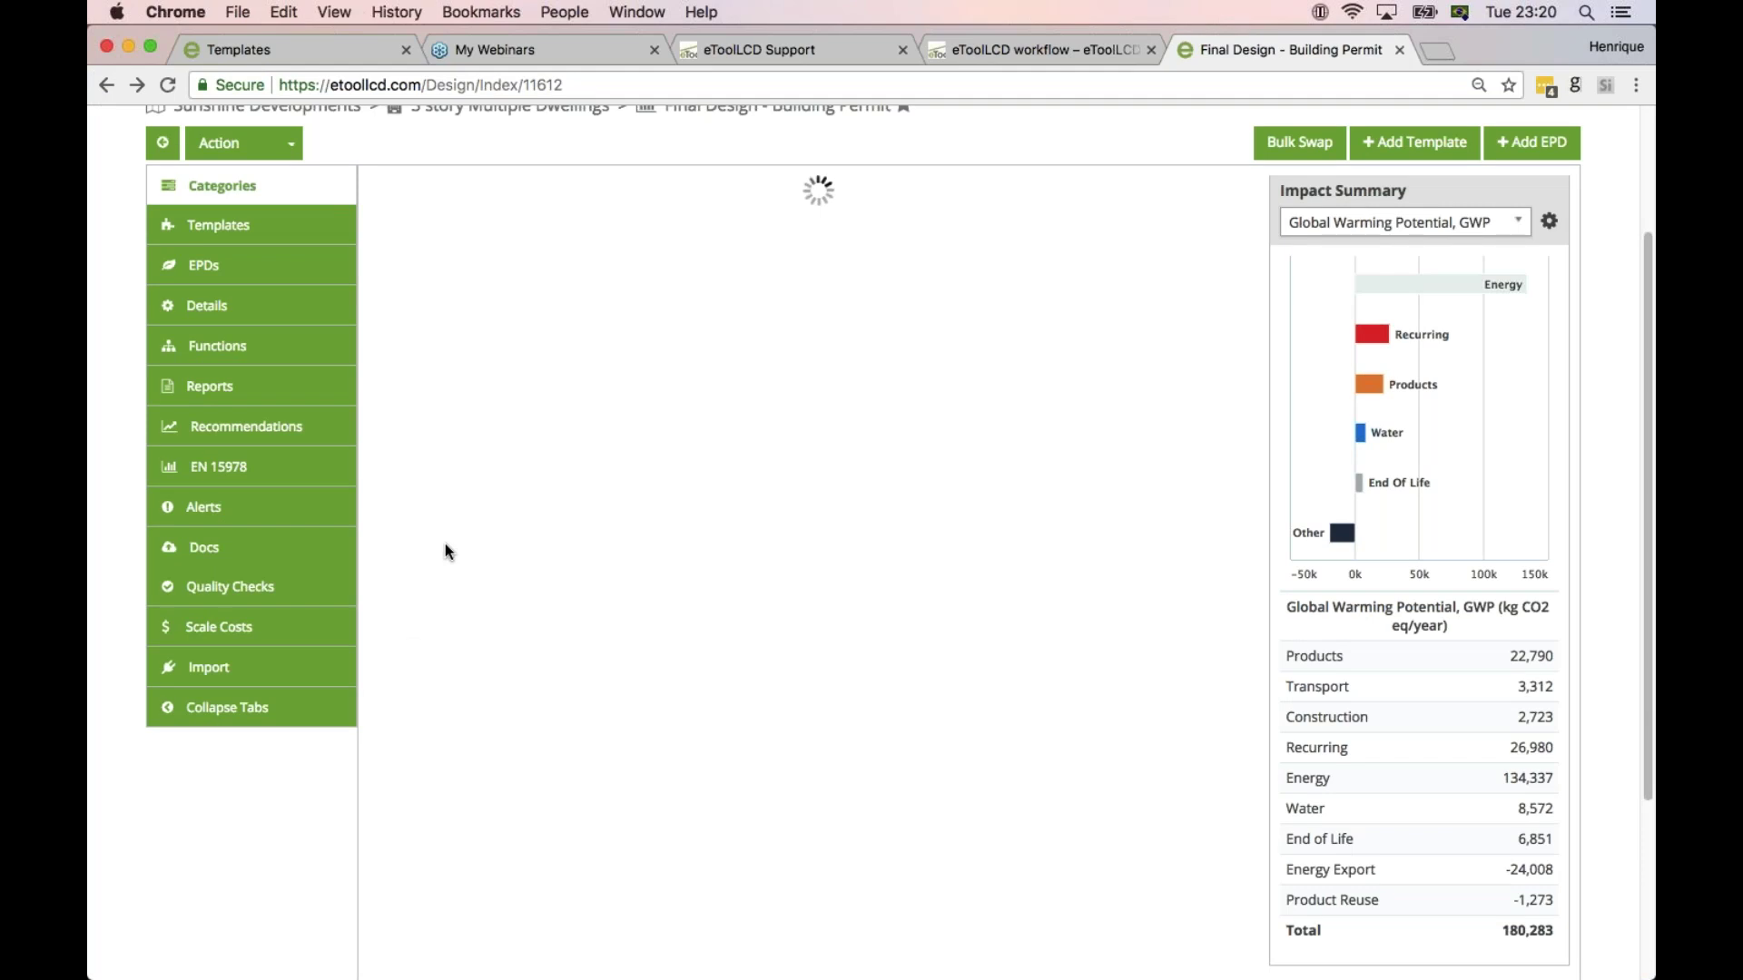
# - View the Operational Energy GWP chart: Domestic Water Heating leads at 44,246 of 110,329 kg CO2 eq/year
pyautogui.click(514, 763)
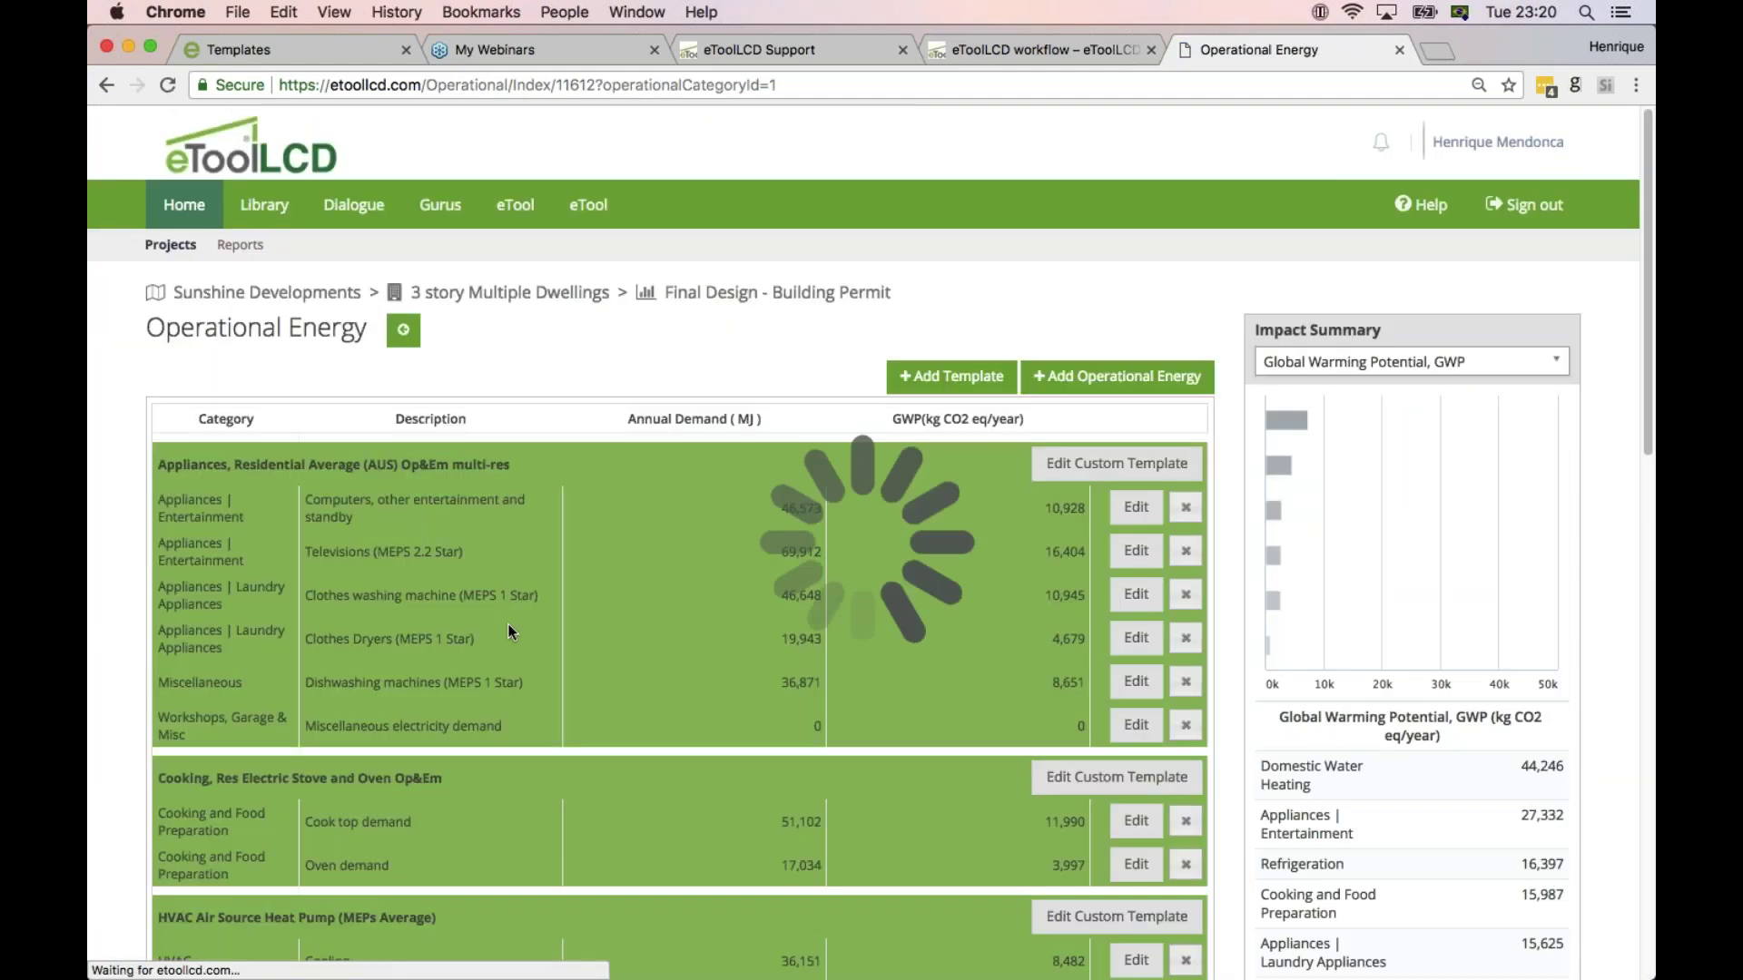
pyautogui.scroll(-3, 723, 497)
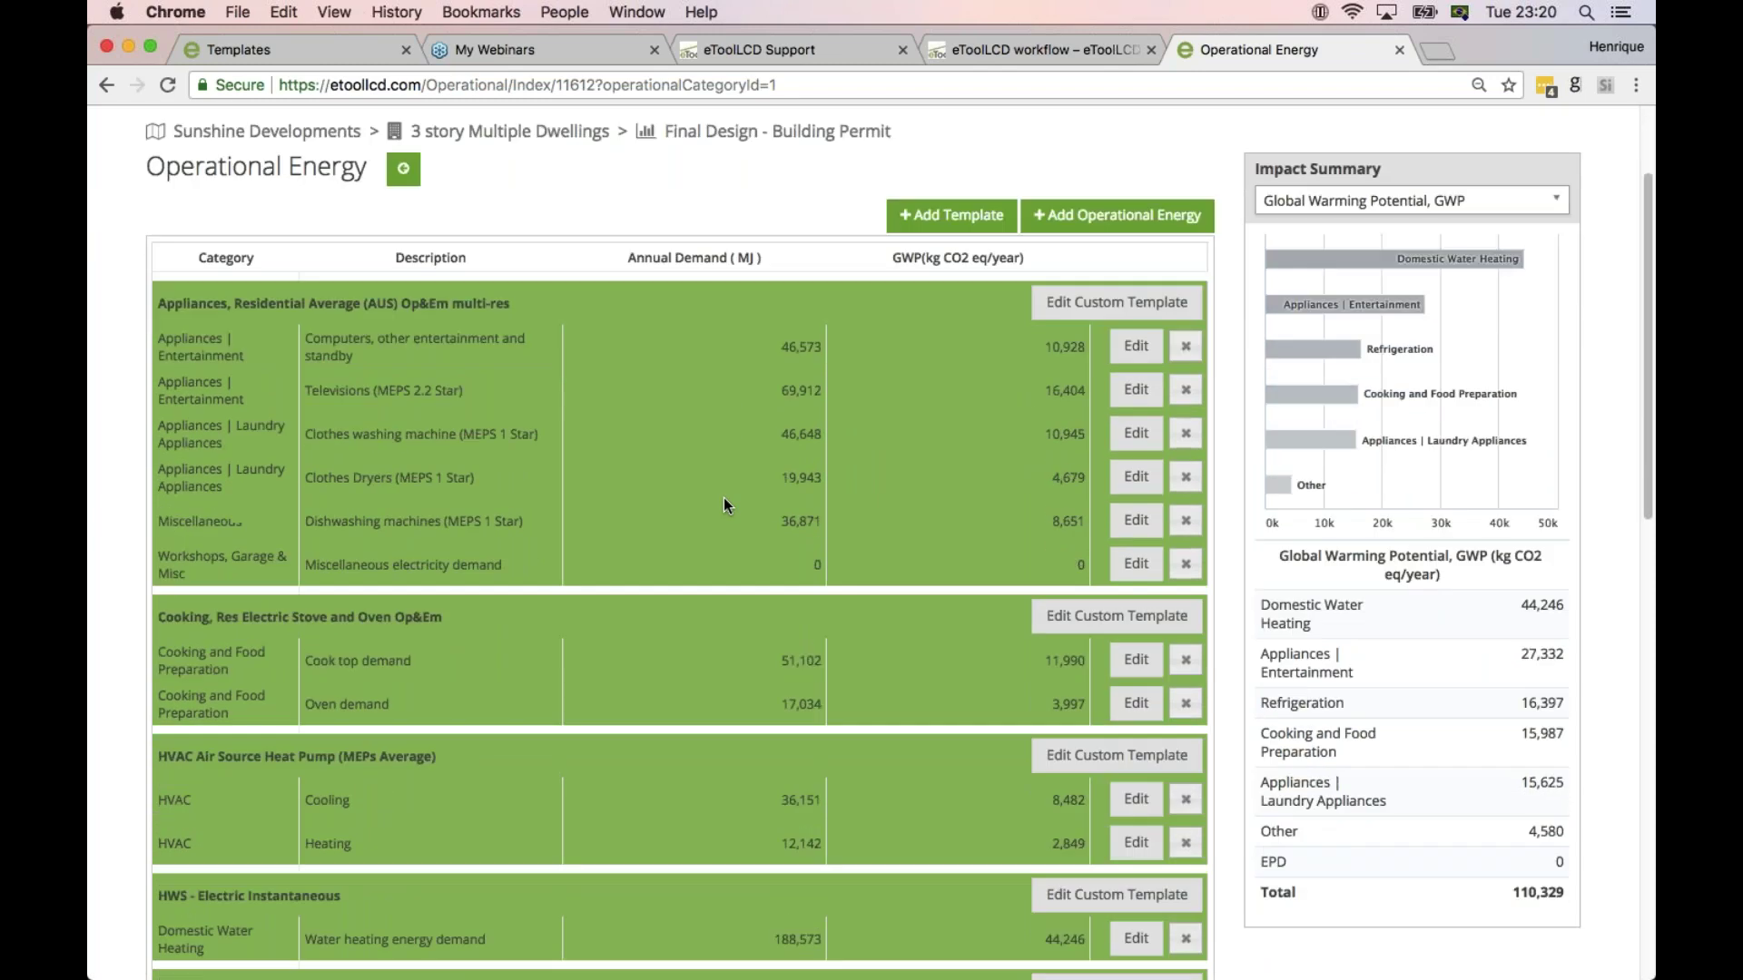
pyautogui.moveTo(1308, 420)
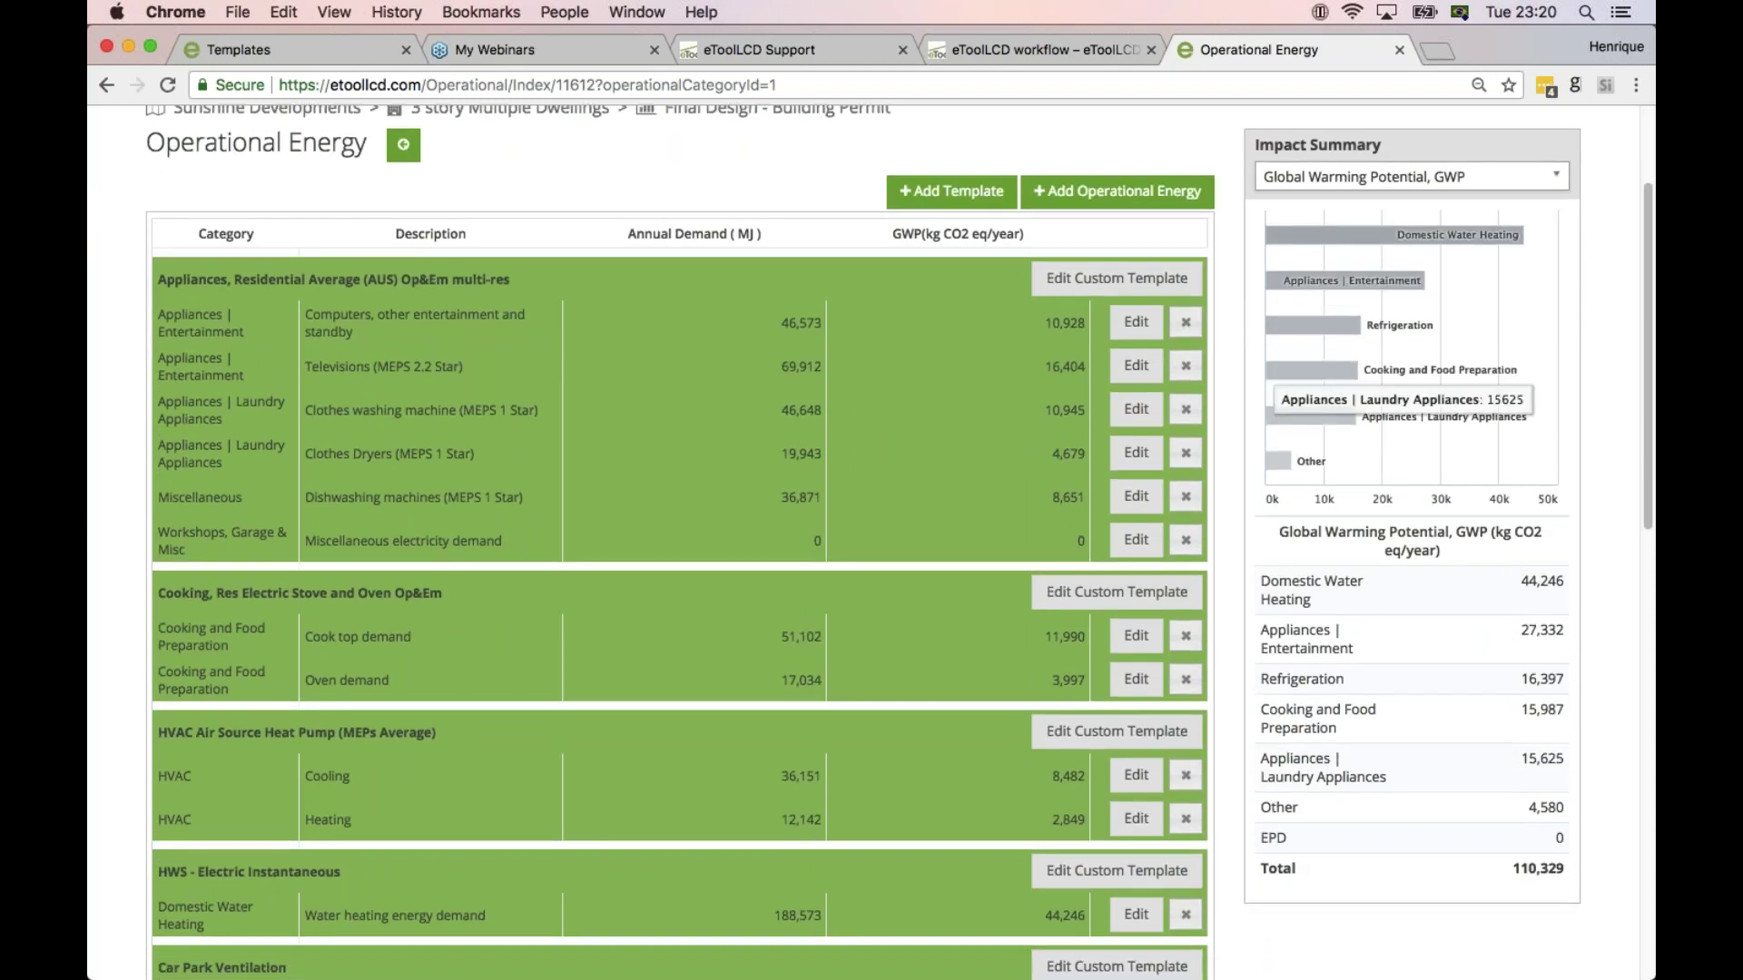
pyautogui.moveTo(1298, 236)
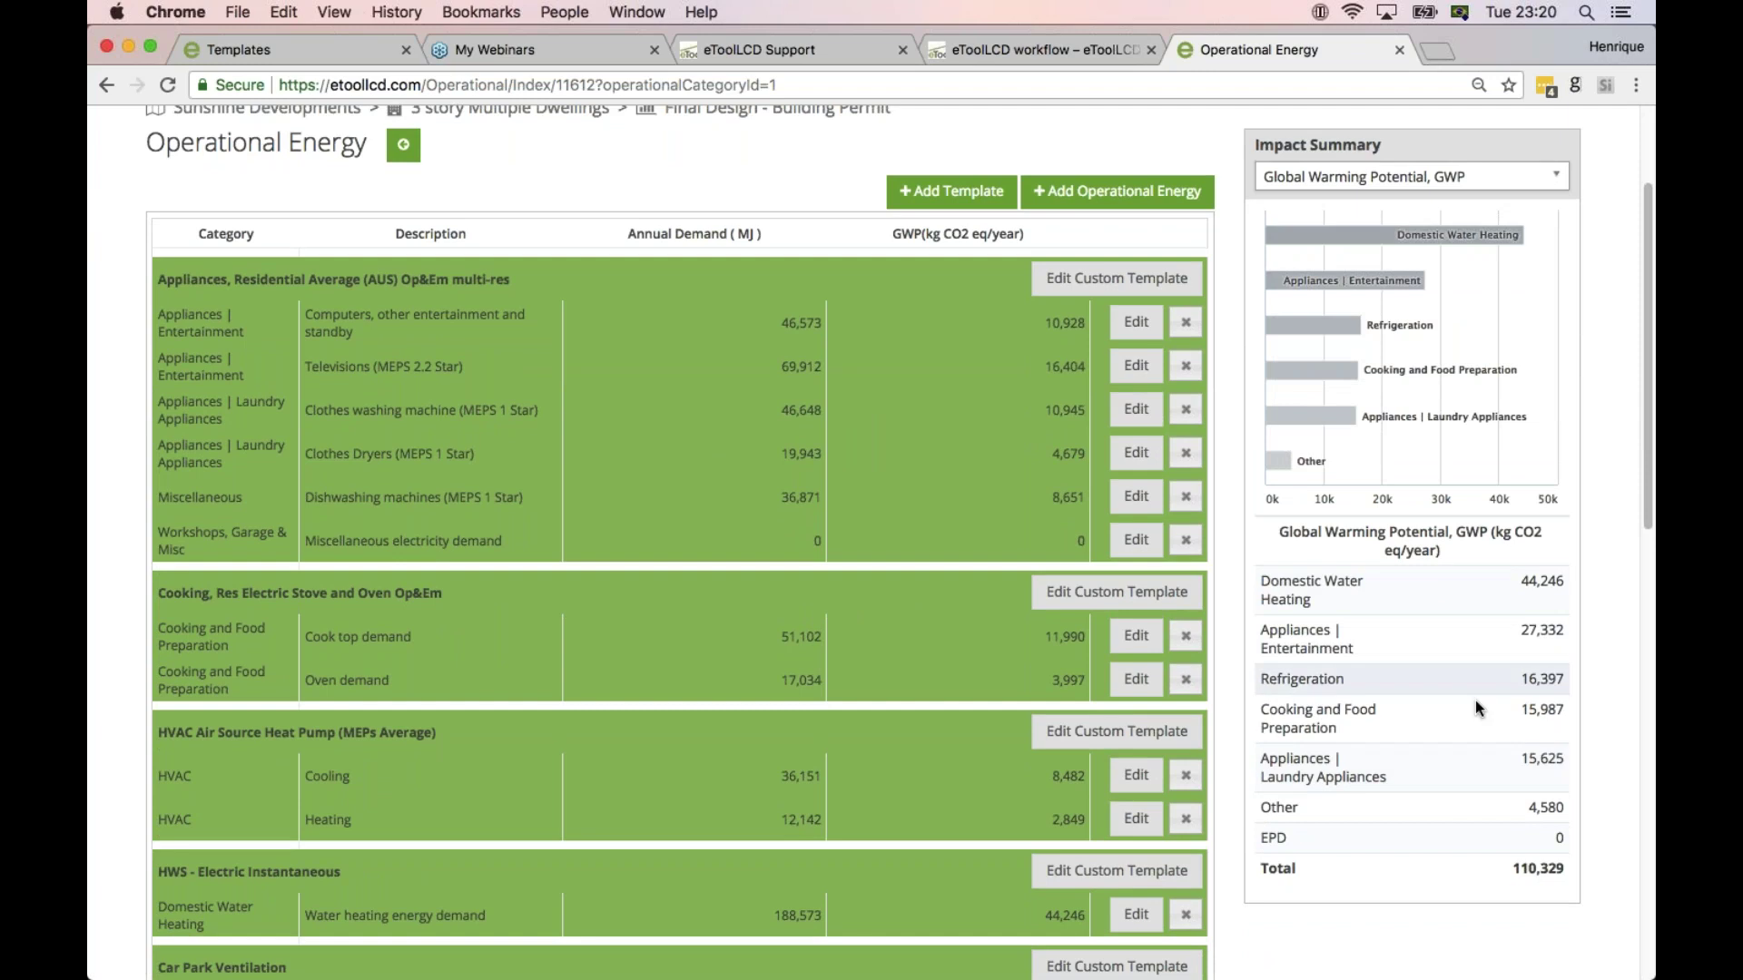
pyautogui.moveTo(1317, 325)
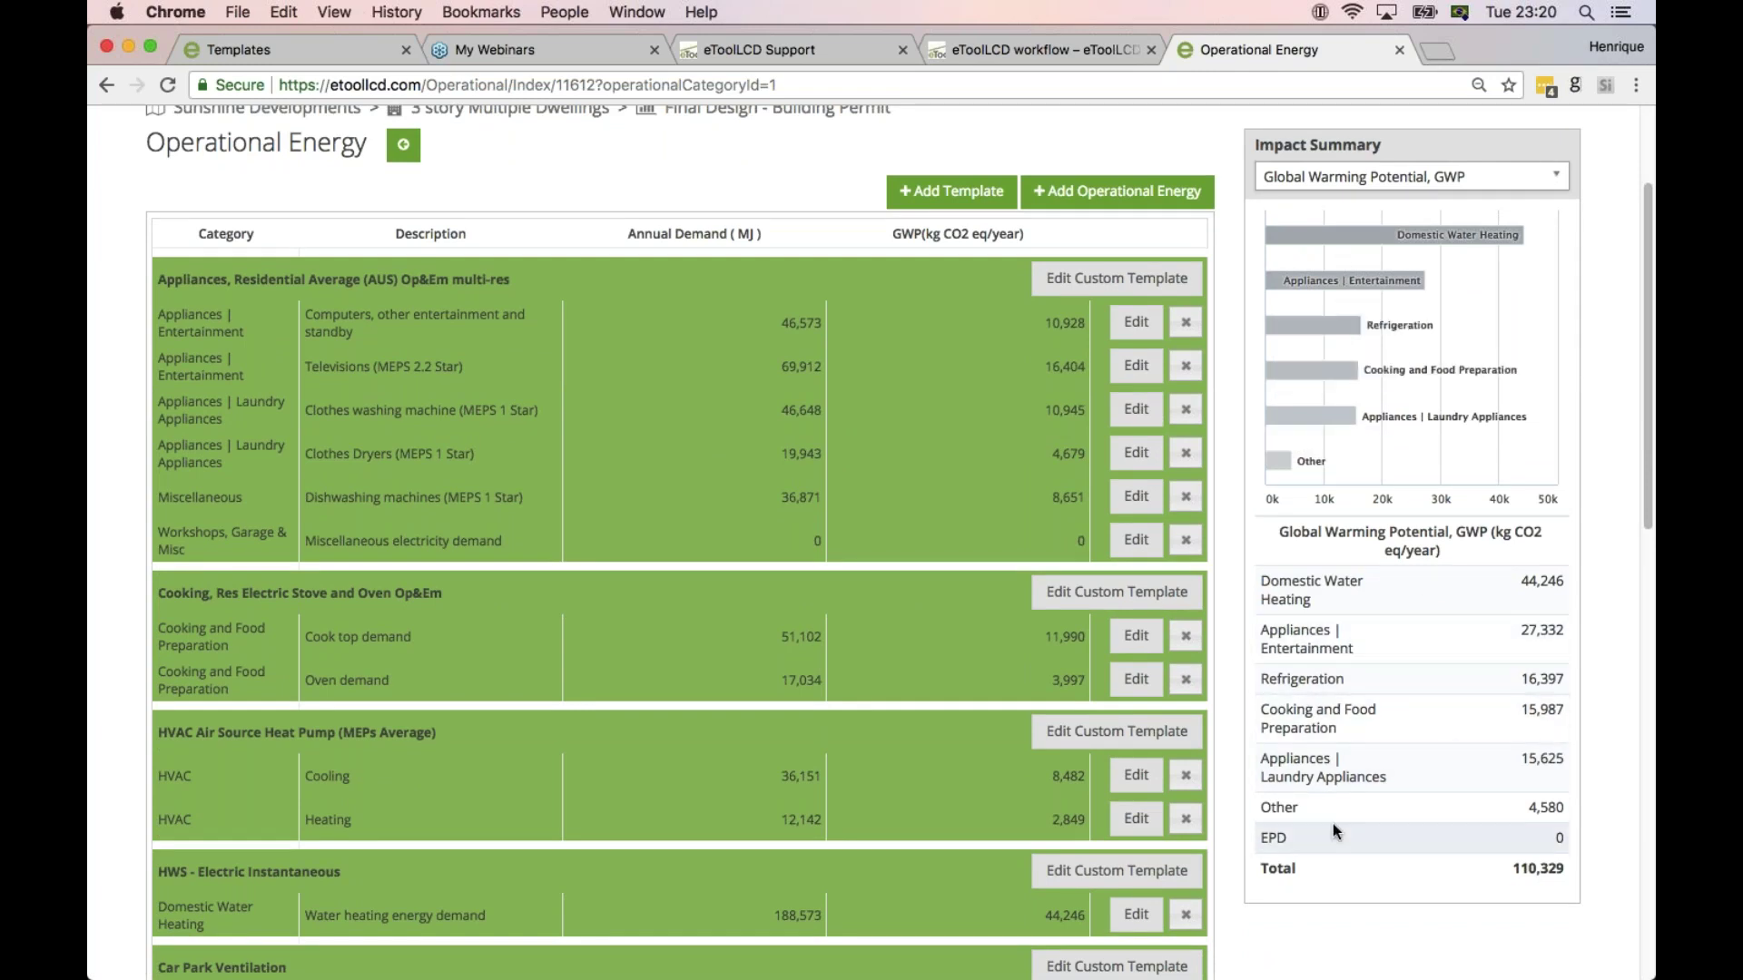